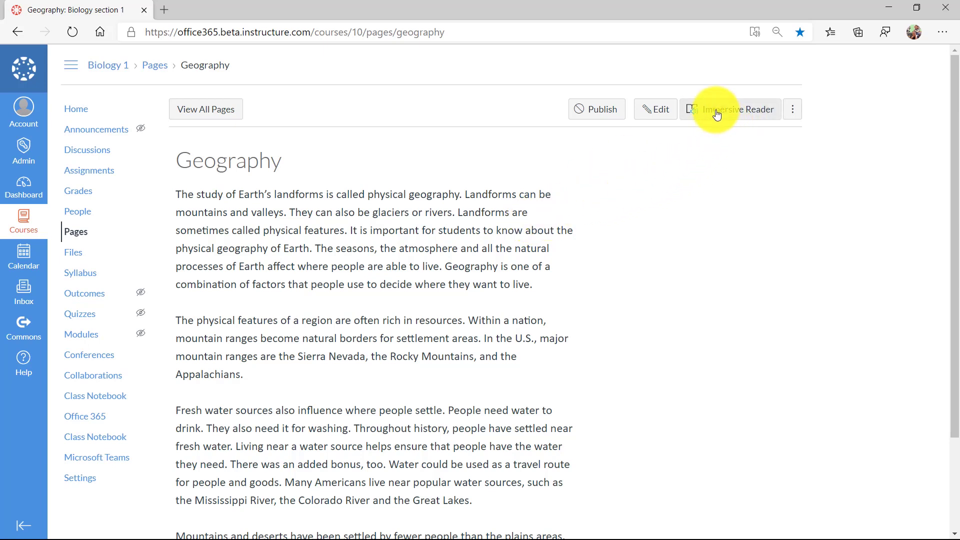
Step: Open the Geography page in Immersive Reader full screen and briefly play its read-aloud
{"action": "left_click", "coordinate": [726, 114]}
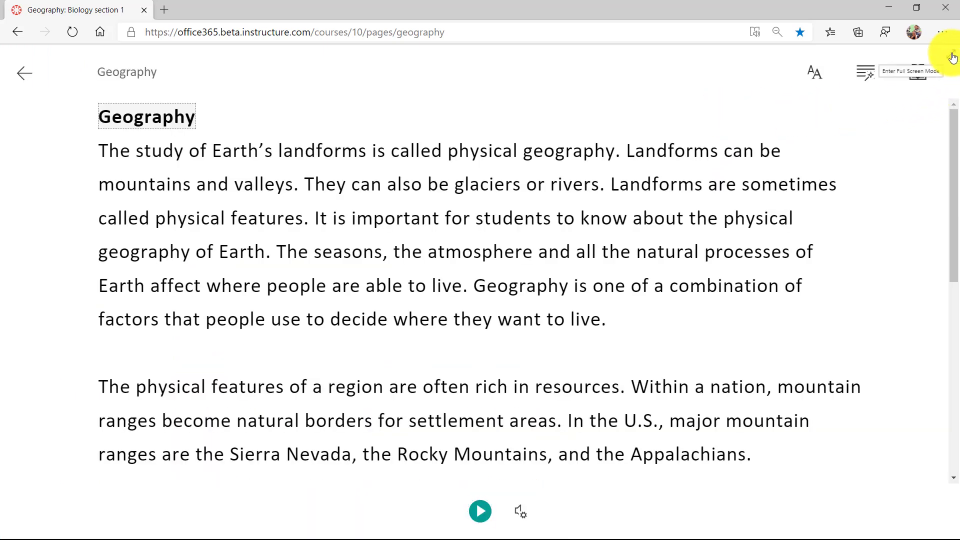
{"action": "left_click", "coordinate": [954, 58]}
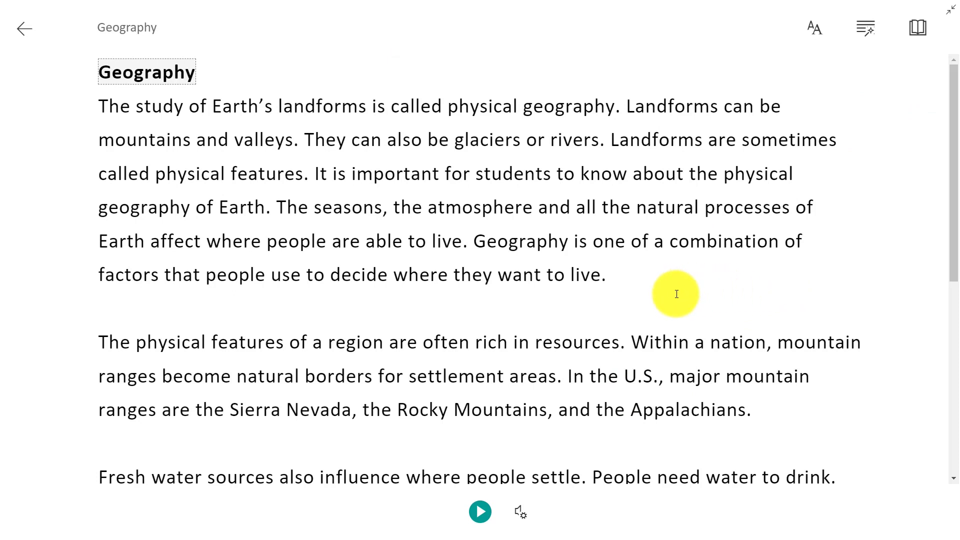
{"action": "left_click", "coordinate": [481, 514]}
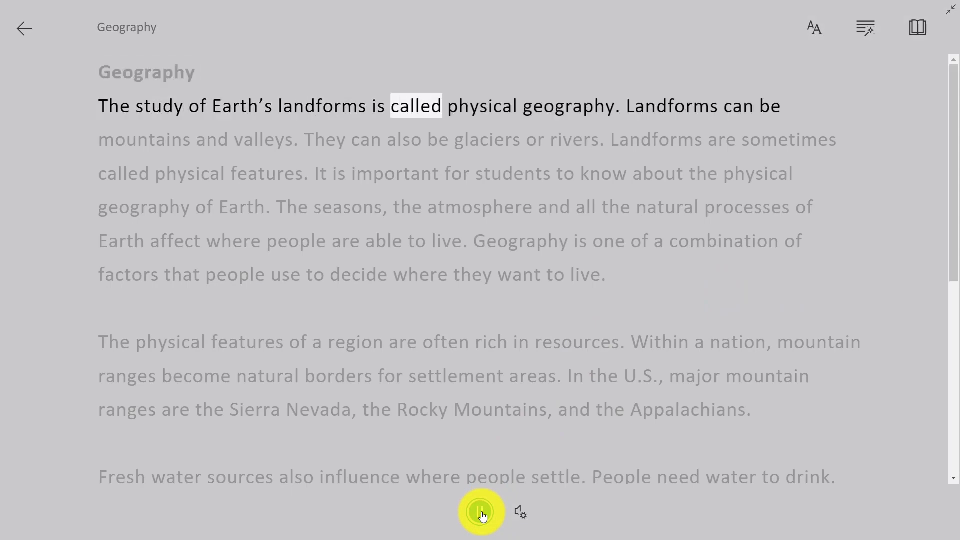
{"action": "left_click", "coordinate": [481, 512]}
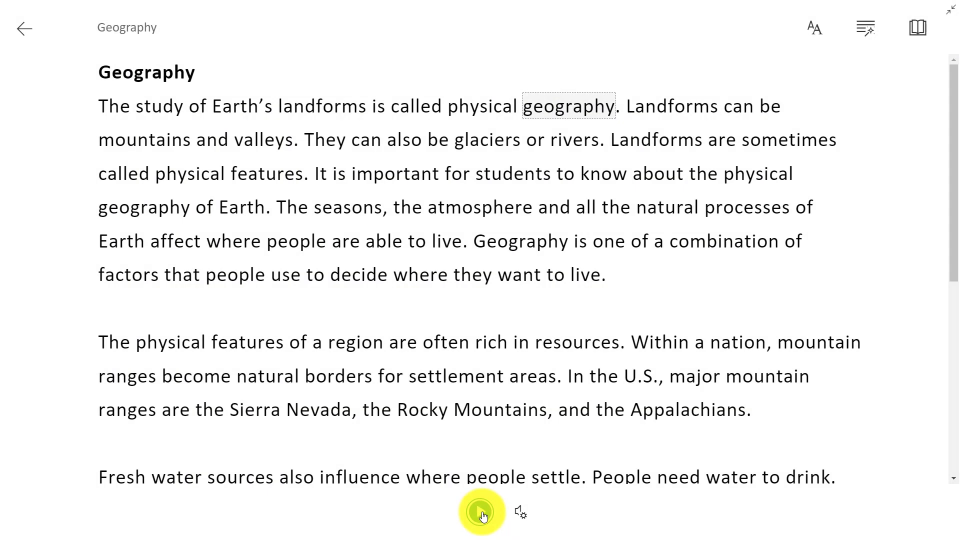
Step: Change the reading voice speed with the Voice Speed slider
{"action": "left_click", "coordinate": [519, 515]}
{"action": "left_click_drag", "start_coordinate": [463, 377], "coordinate": [500, 380]}
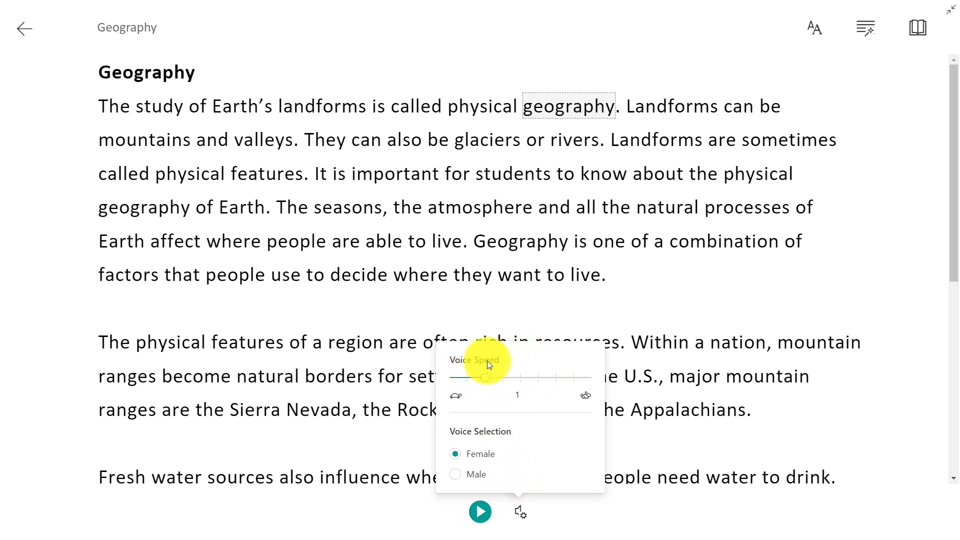
{"action": "left_click", "coordinate": [866, 120]}
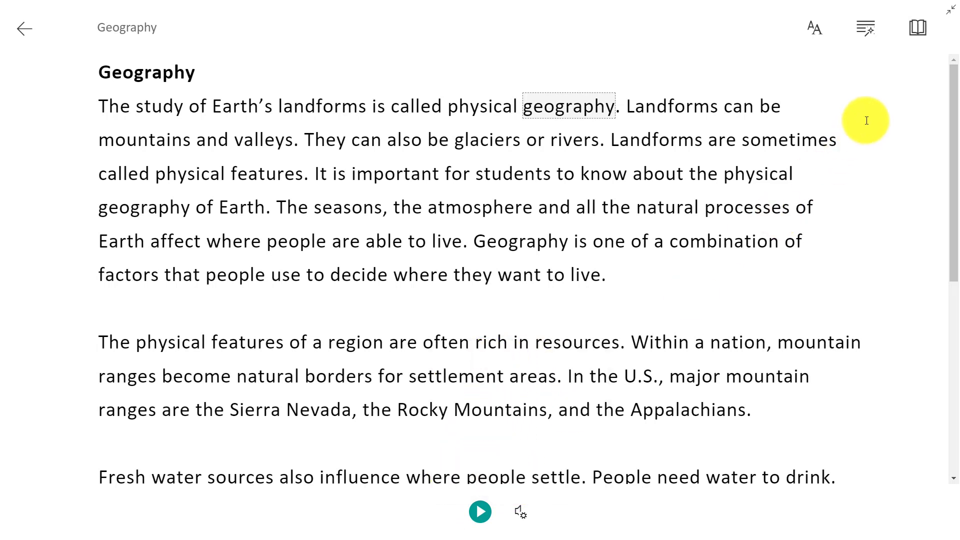
Step: Turn on Increase Spacing and try the black, cyan, green, lavender and light blue themes
{"action": "left_click", "coordinate": [820, 37]}
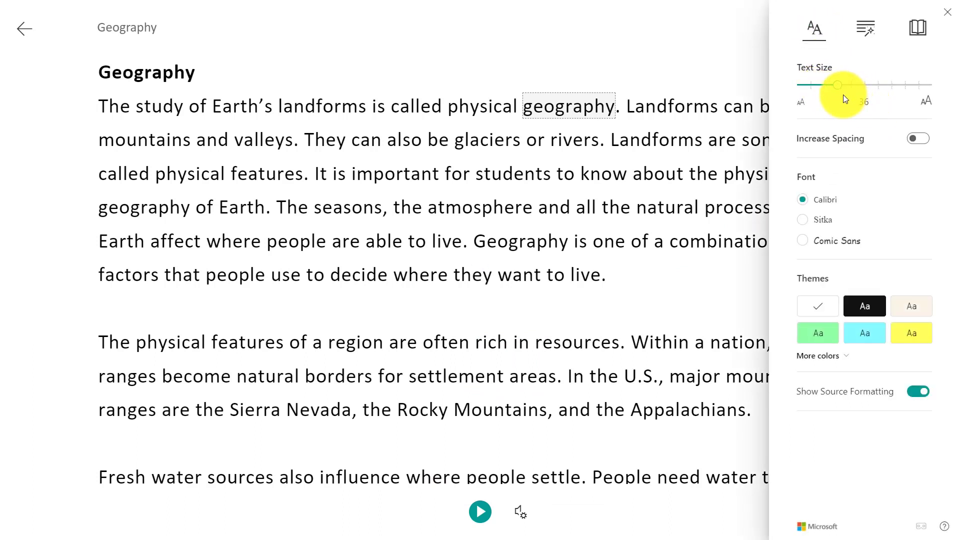
{"action": "left_click", "coordinate": [917, 140]}
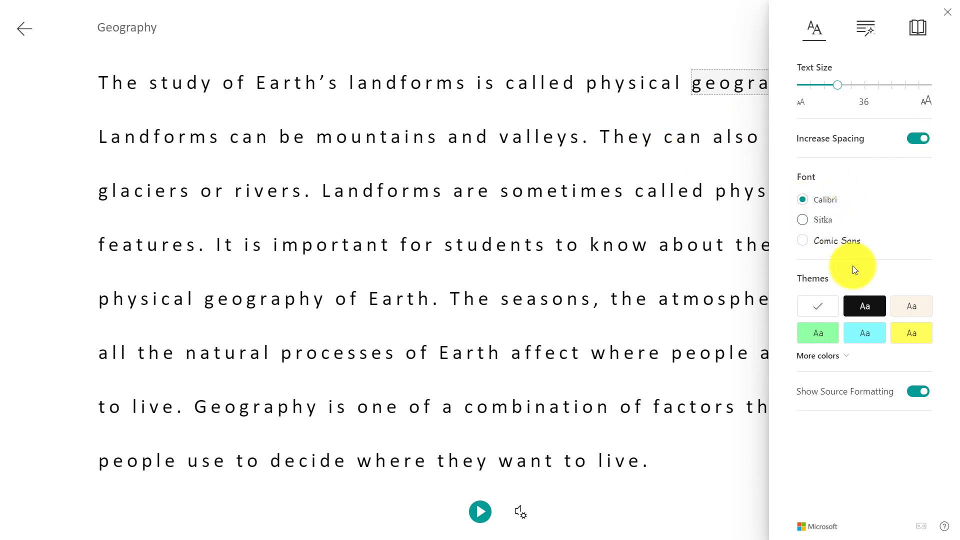
{"action": "left_click", "coordinate": [861, 309]}
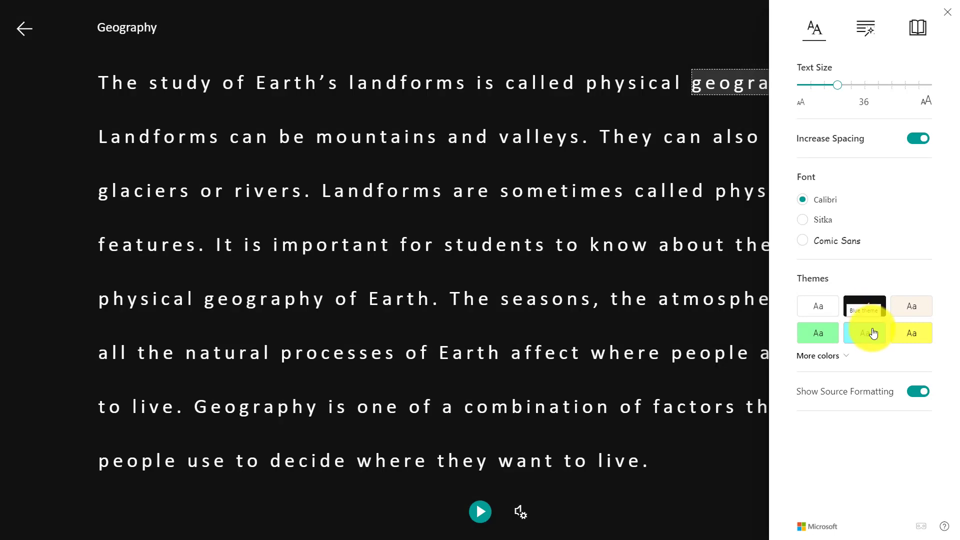
{"action": "left_click", "coordinate": [874, 332]}
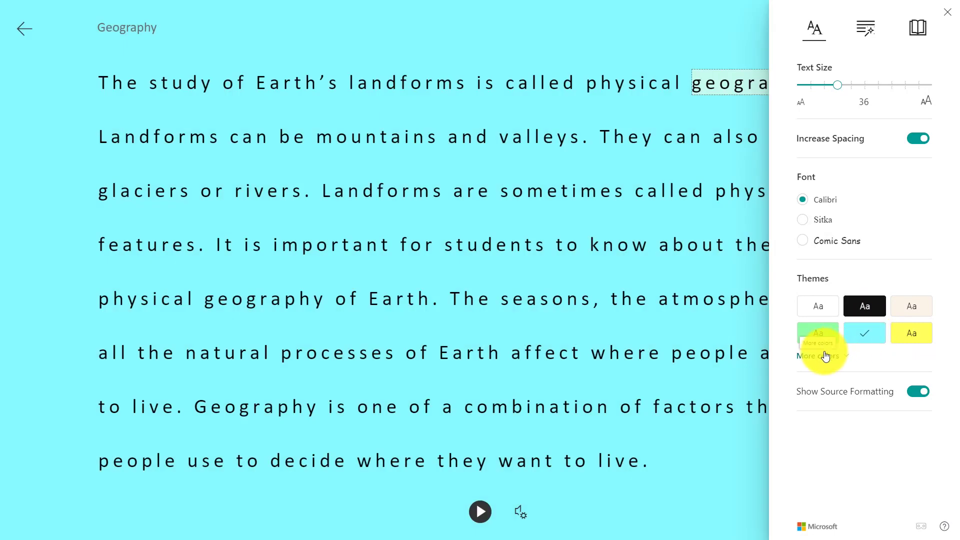
{"action": "left_click", "coordinate": [817, 332]}
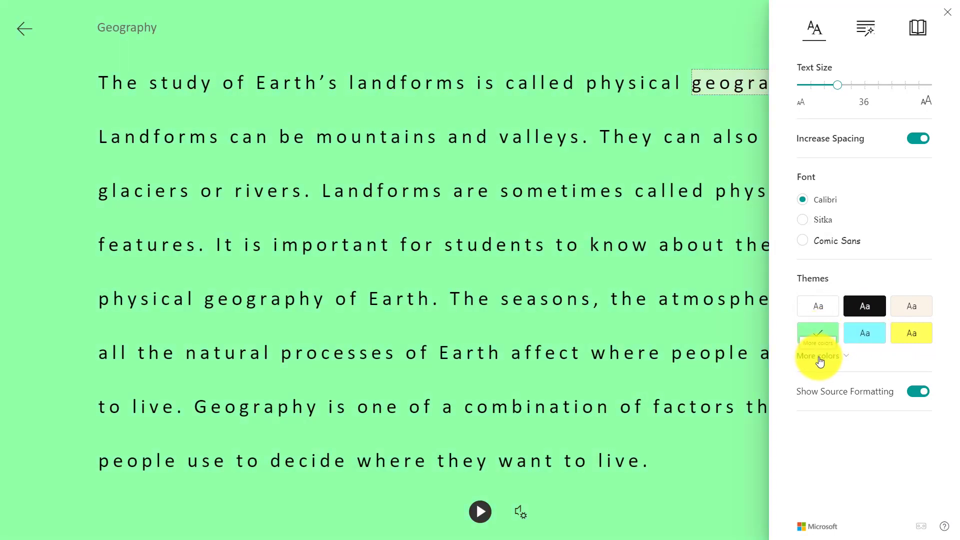
{"action": "left_click", "coordinate": [819, 356]}
{"action": "left_click", "coordinate": [860, 391]}
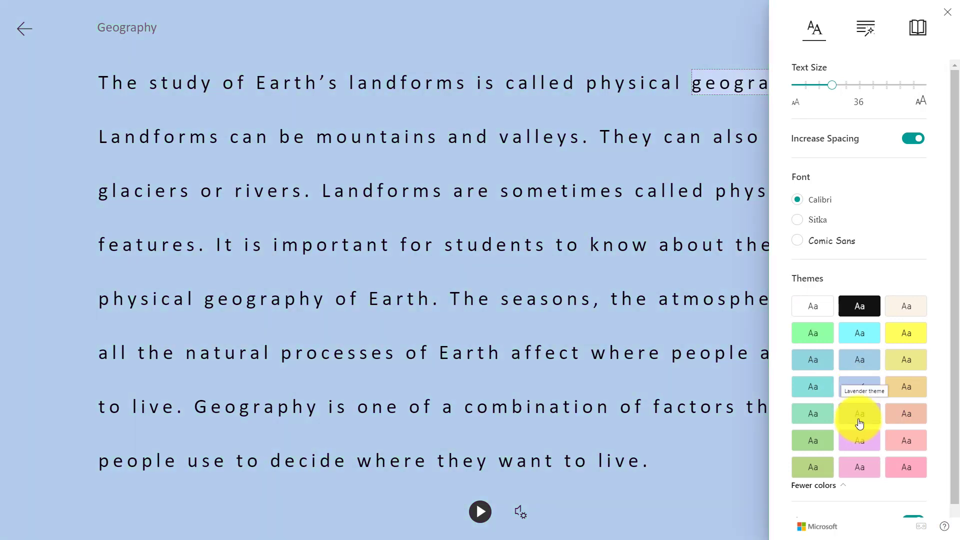
{"action": "right_click", "coordinate": [860, 424]}
{"action": "left_click", "coordinate": [816, 443]}
{"action": "left_click", "coordinate": [816, 443]}
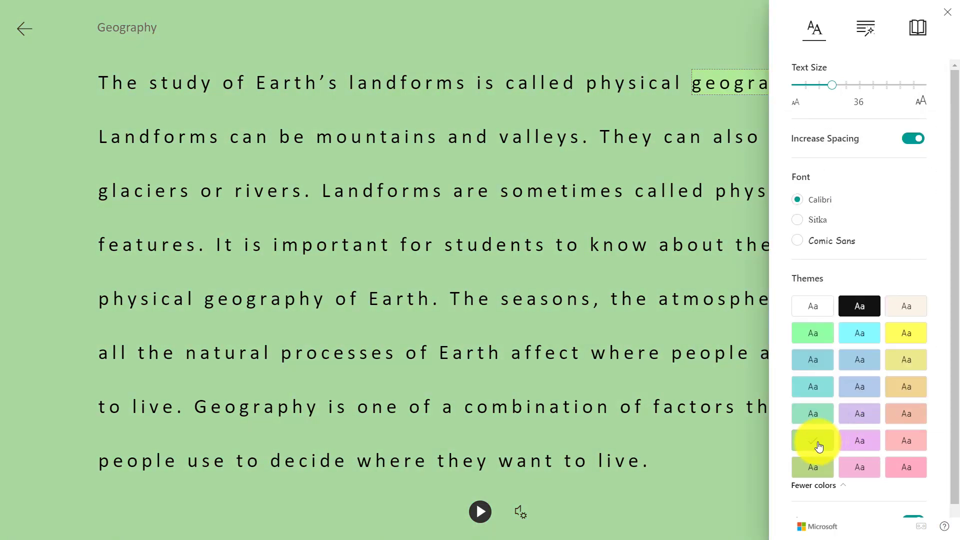
{"action": "left_click", "coordinate": [813, 485]}
Step: Enlarge the text, switch to the black theme, then shrink the text to medium size
{"action": "left_click_drag", "start_coordinate": [837, 93], "coordinate": [956, 90]}
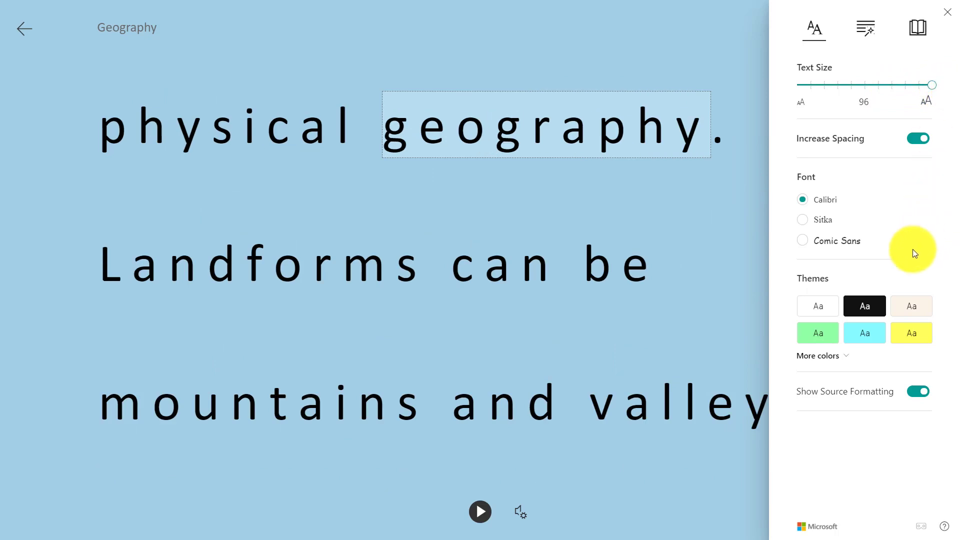
{"action": "left_click", "coordinate": [855, 305]}
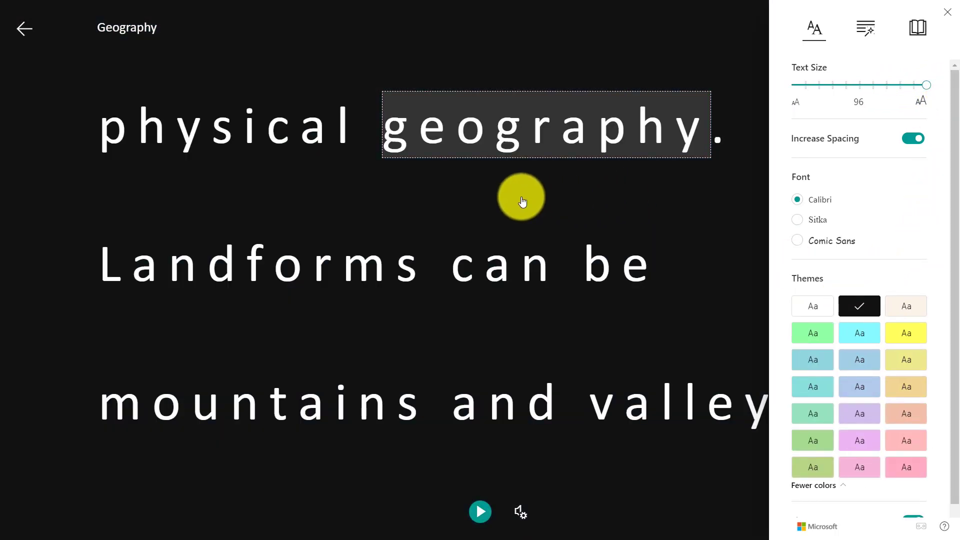
{"action": "scroll", "coordinate": [680, 196], "scroll_direction": "up", "scroll_amount": 5}
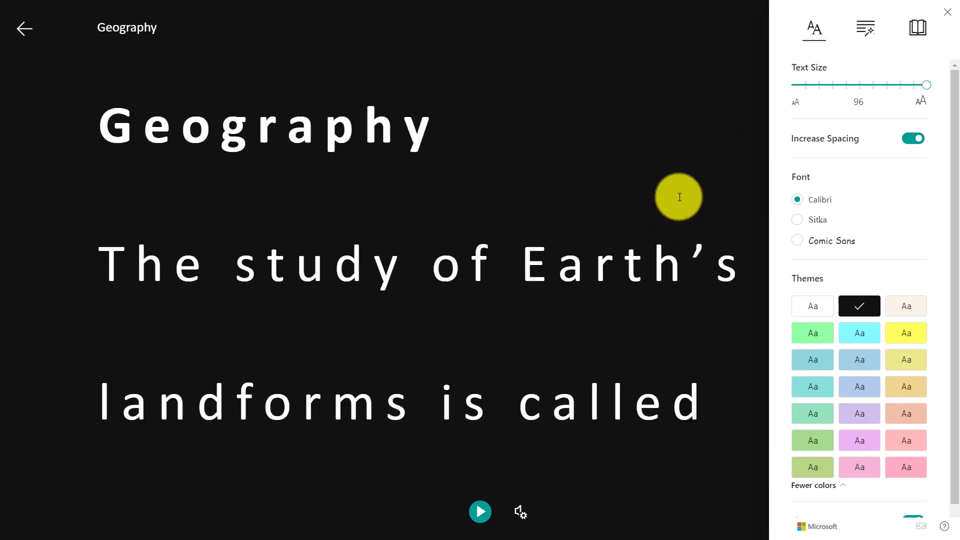
{"action": "left_click_drag", "start_coordinate": [926, 85], "coordinate": [853, 90]}
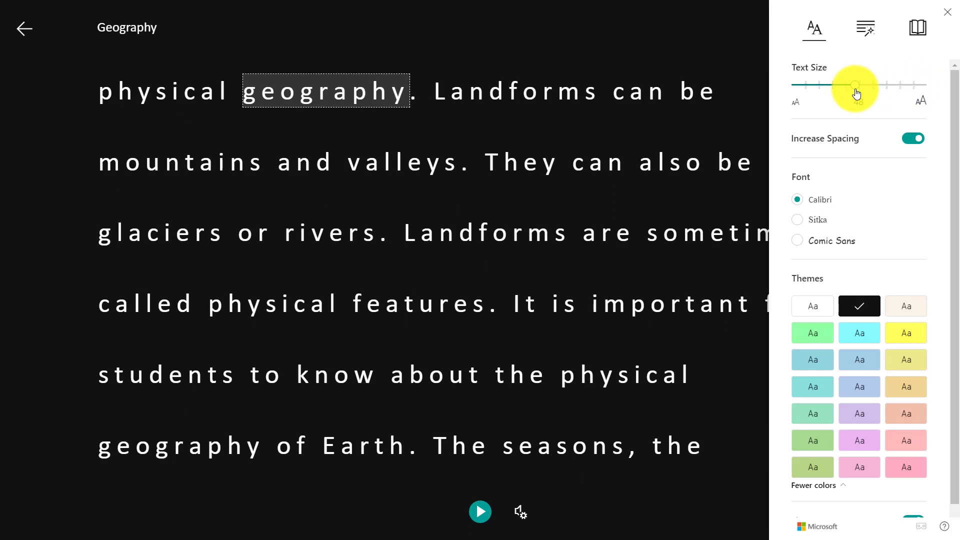
{"action": "right_click", "coordinate": [856, 91]}
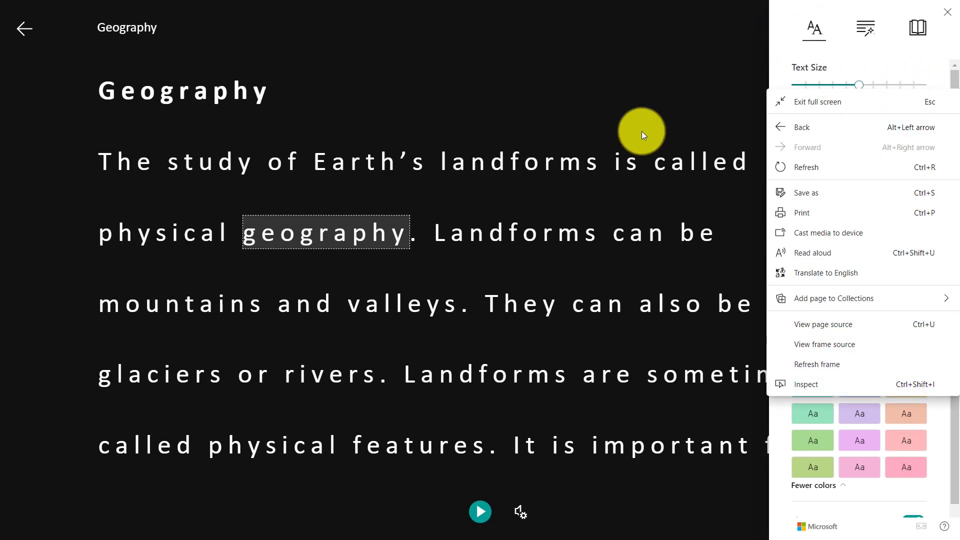
{"action": "left_click", "coordinate": [866, 31]}
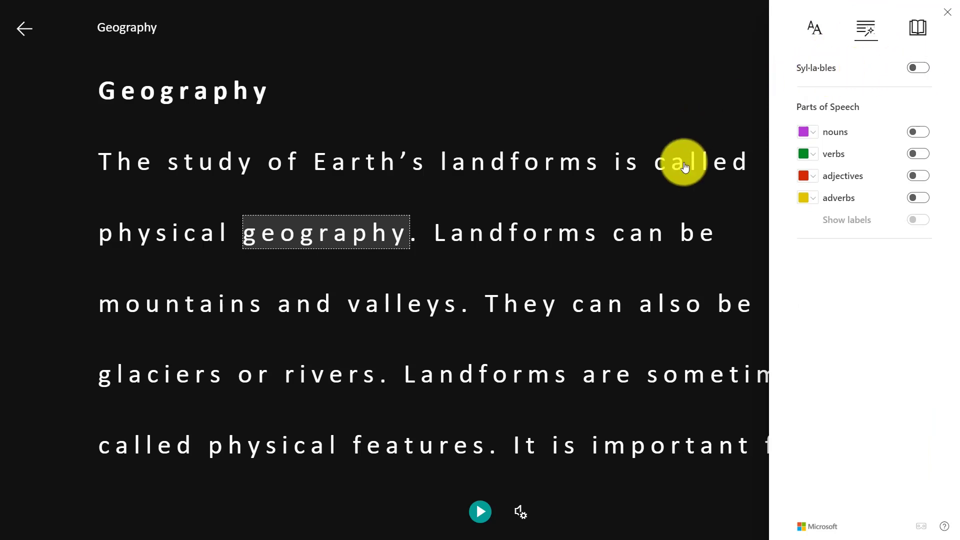
Step: Split words into syllables and colour nouns, verbs, adjectives and adverbs with labels shown
{"action": "scroll", "coordinate": [685, 167], "scroll_direction": "down", "scroll_amount": 1}
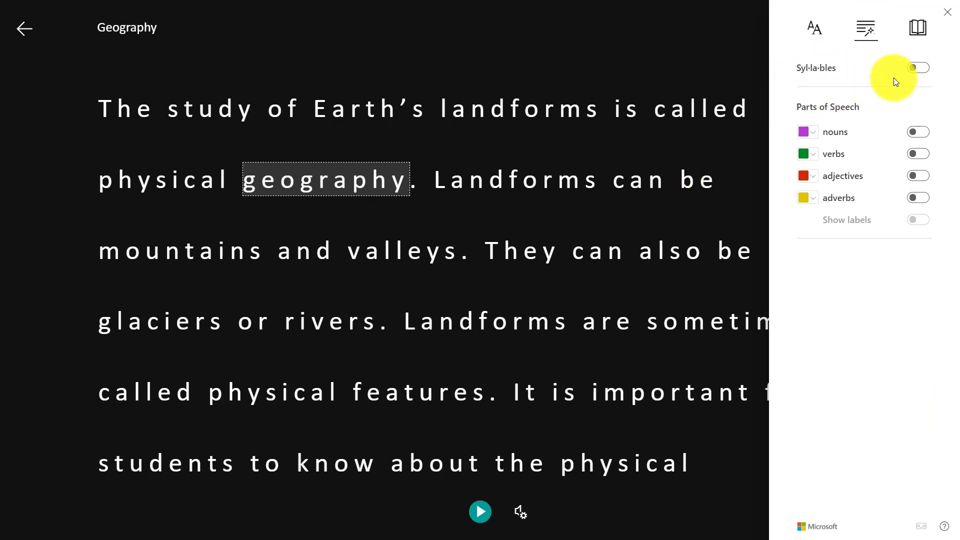
{"action": "left_click", "coordinate": [918, 68]}
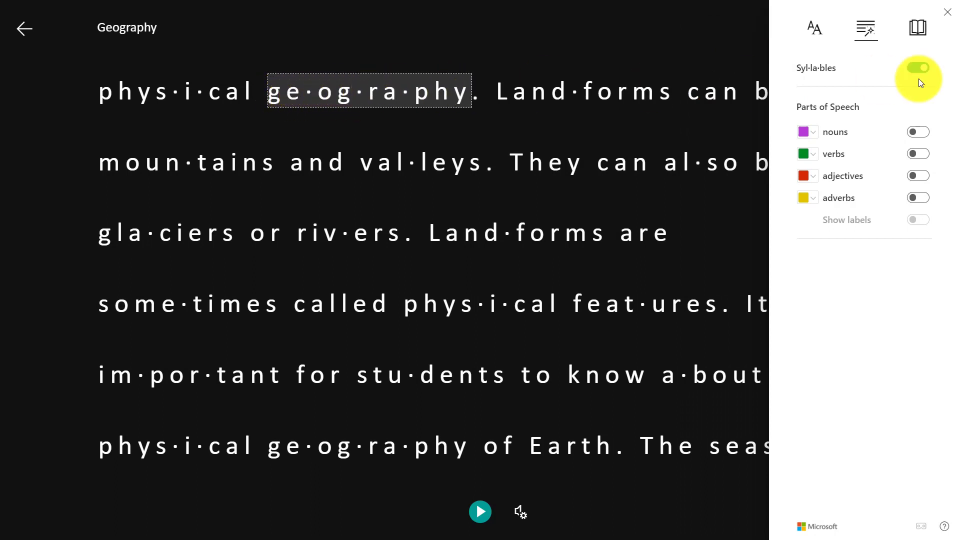
{"action": "left_click", "coordinate": [919, 133]}
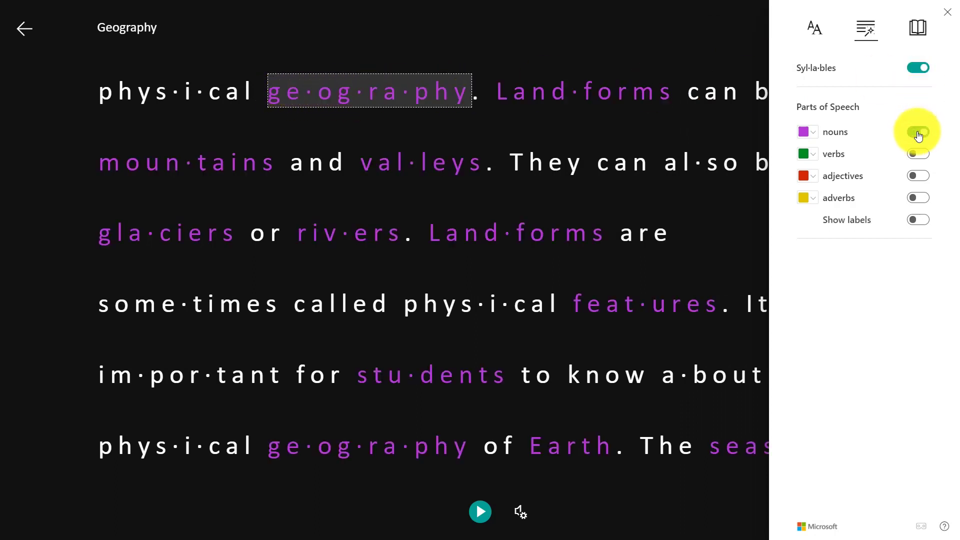
{"action": "left_click", "coordinate": [918, 155]}
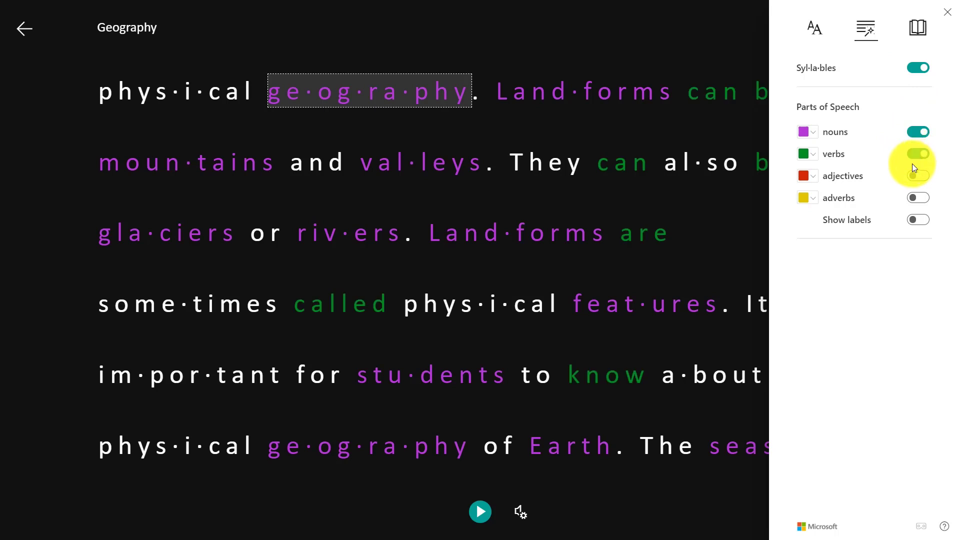
{"action": "left_click", "coordinate": [917, 177]}
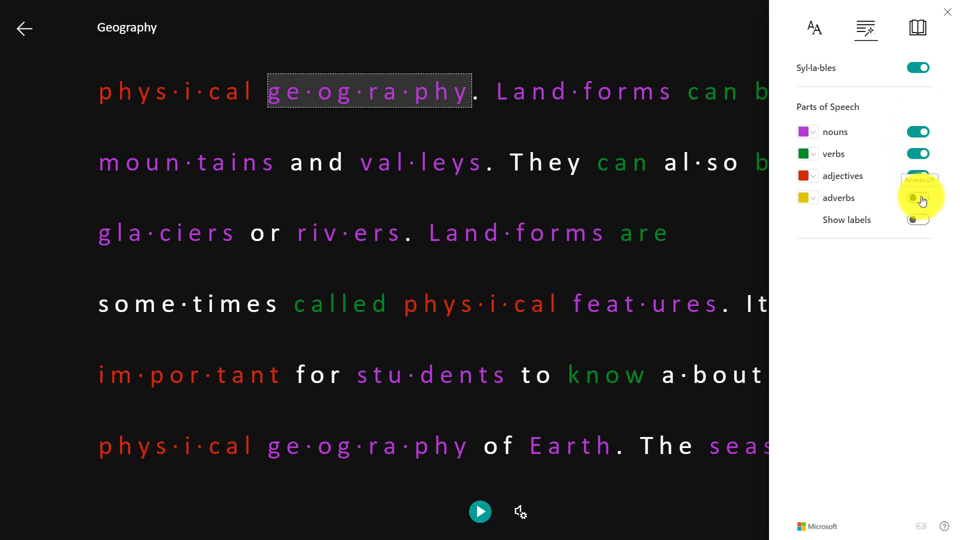
{"action": "left_click", "coordinate": [923, 200]}
{"action": "left_click", "coordinate": [918, 221]}
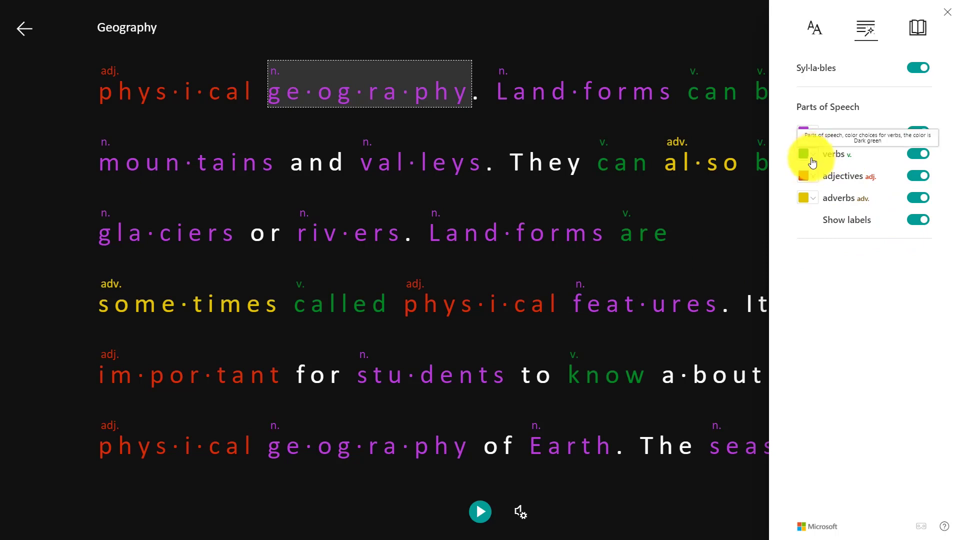
Step: Recolour nouns blue and adjectives orange, switching noun colouring off
{"action": "left_click", "coordinate": [809, 132]}
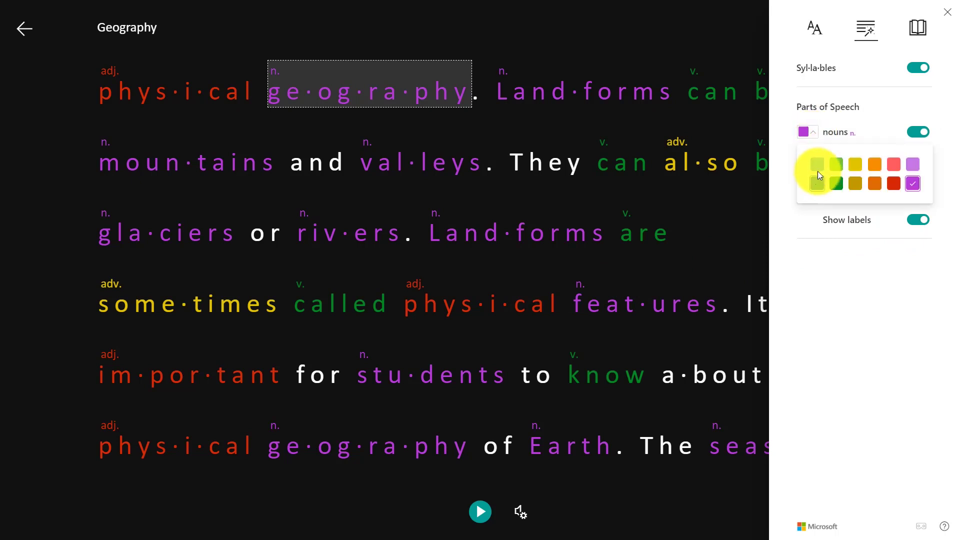
{"action": "left_click", "coordinate": [818, 165]}
{"action": "left_click", "coordinate": [918, 131]}
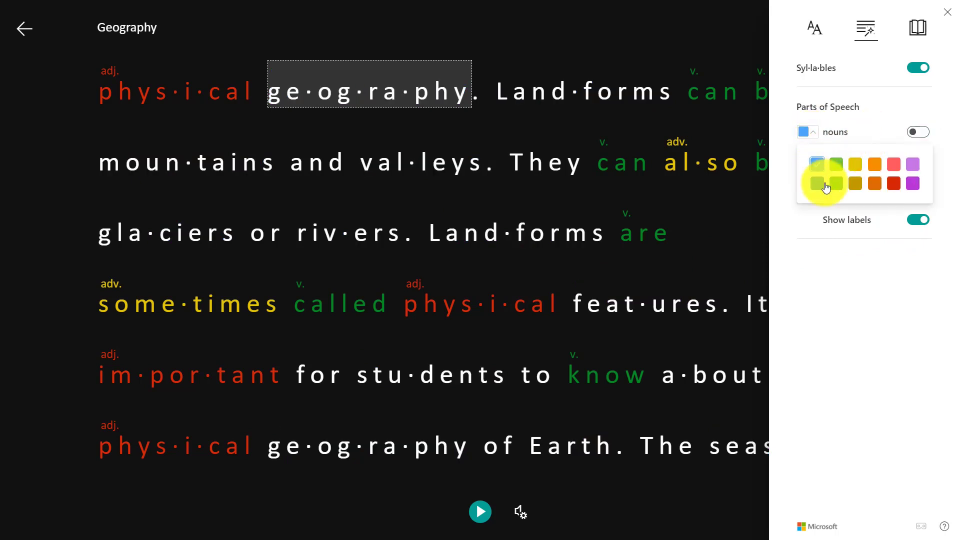
{"action": "left_click", "coordinate": [866, 258]}
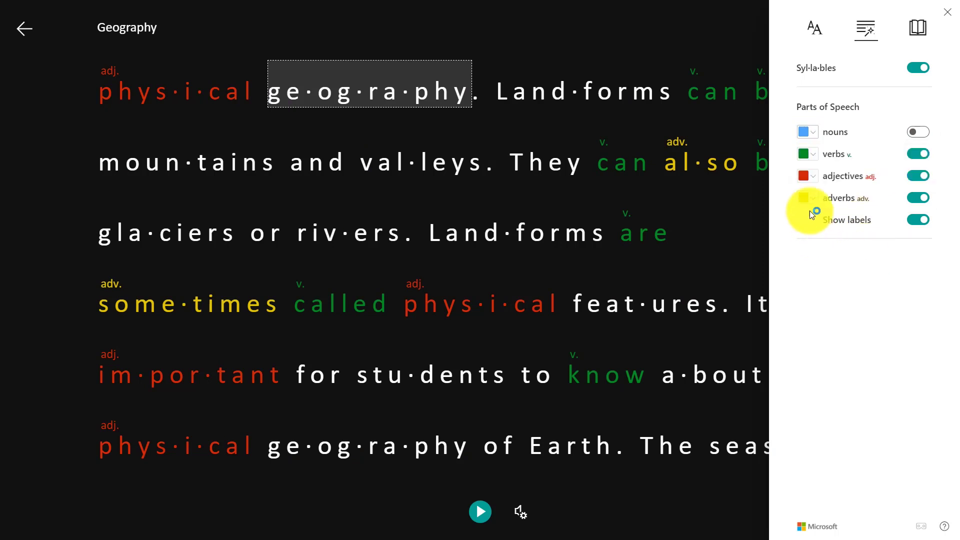
{"action": "left_click", "coordinate": [817, 181]}
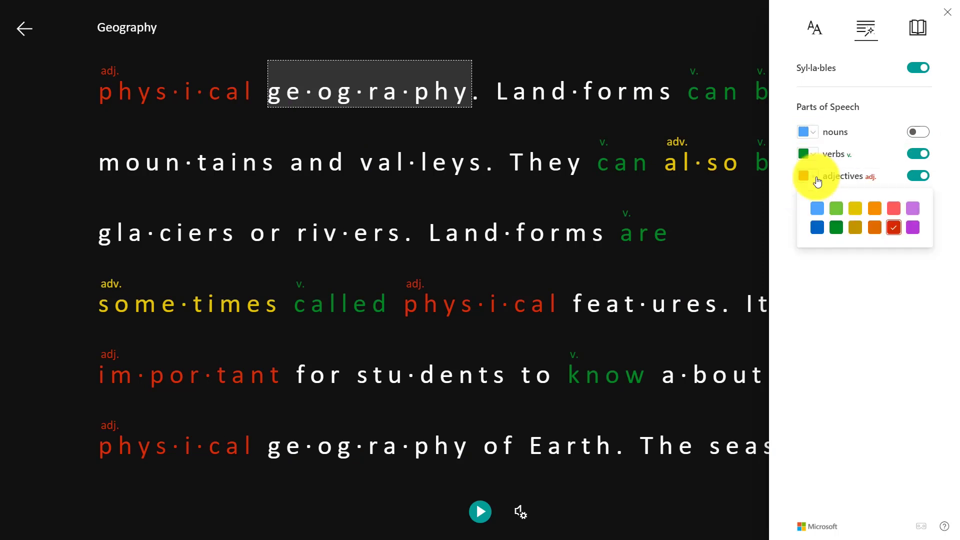
{"action": "left_click", "coordinate": [878, 208]}
{"action": "left_click", "coordinate": [861, 299]}
Step: Switch off adverb, adjective and verb colouring and hide the part-of-speech labels
{"action": "left_click", "coordinate": [916, 199]}
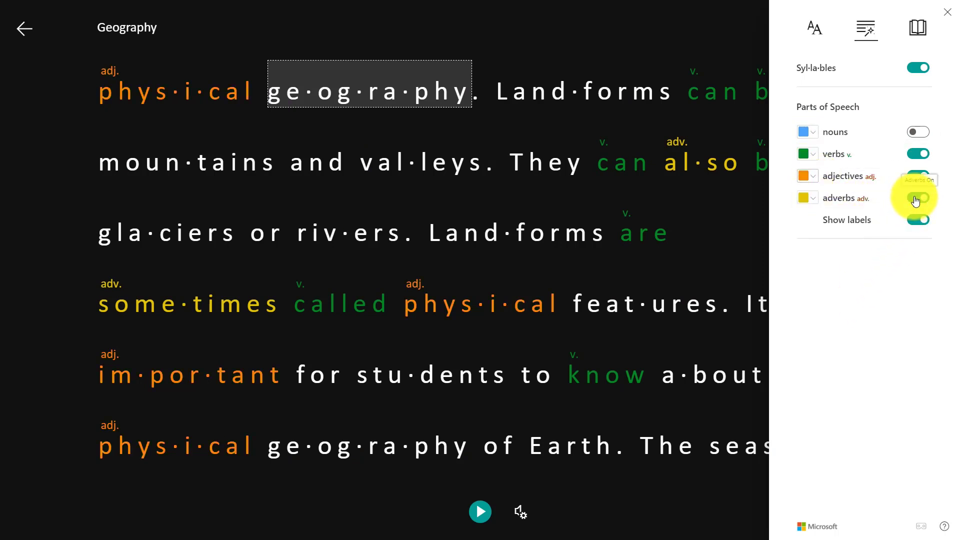
{"action": "left_click", "coordinate": [918, 175]}
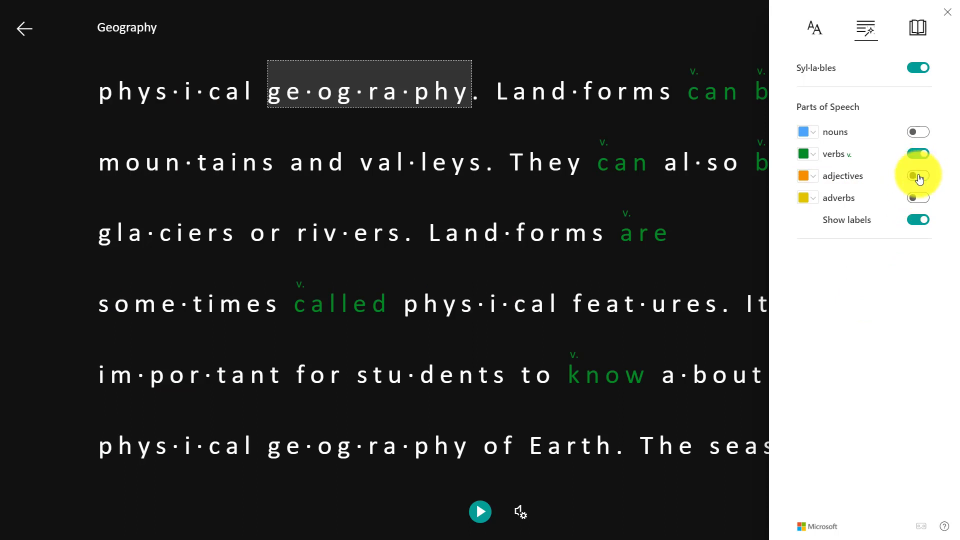
{"action": "left_click", "coordinate": [917, 220]}
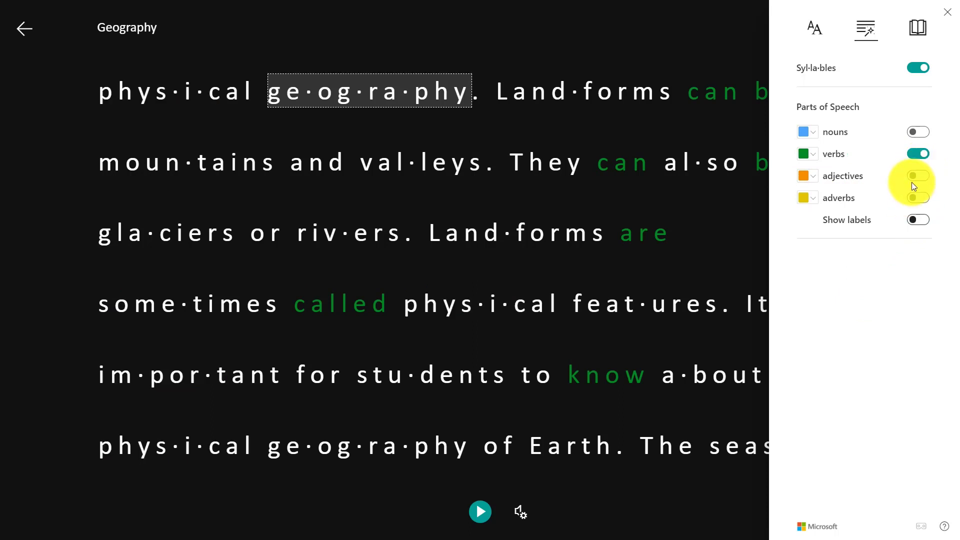
{"action": "left_click", "coordinate": [917, 158]}
{"action": "left_click", "coordinate": [814, 28]}
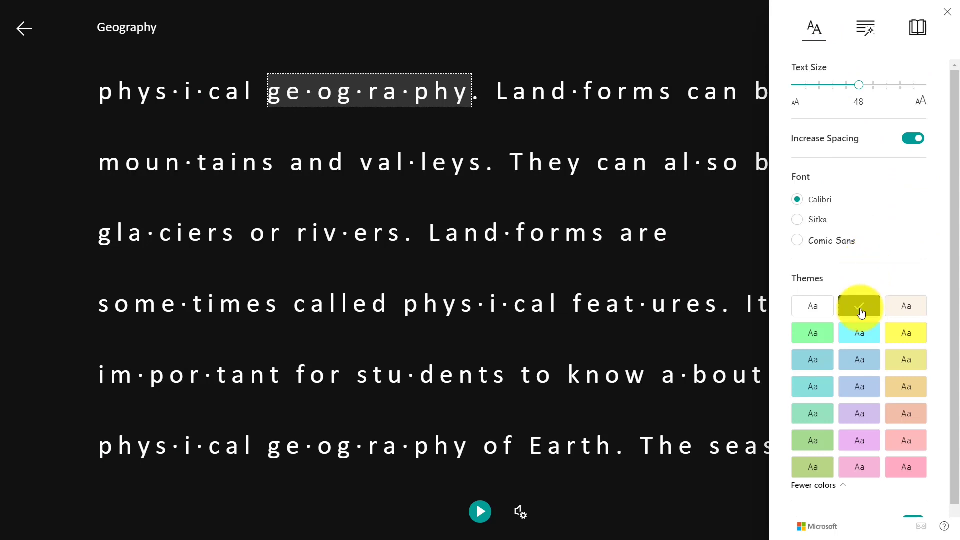
Step: Apply the cyan theme and turn on one-line Line Focus
{"action": "left_click", "coordinate": [859, 333]}
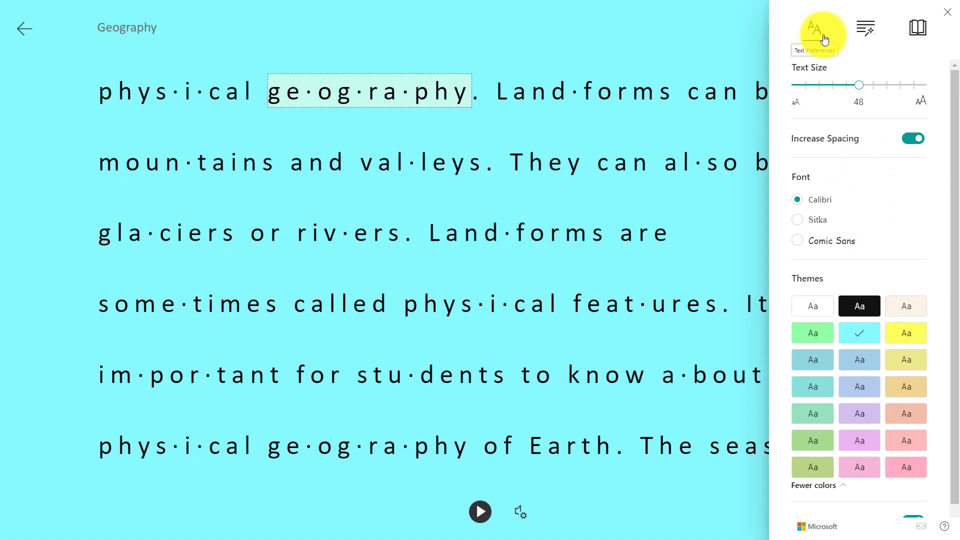
{"action": "left_click", "coordinate": [918, 28]}
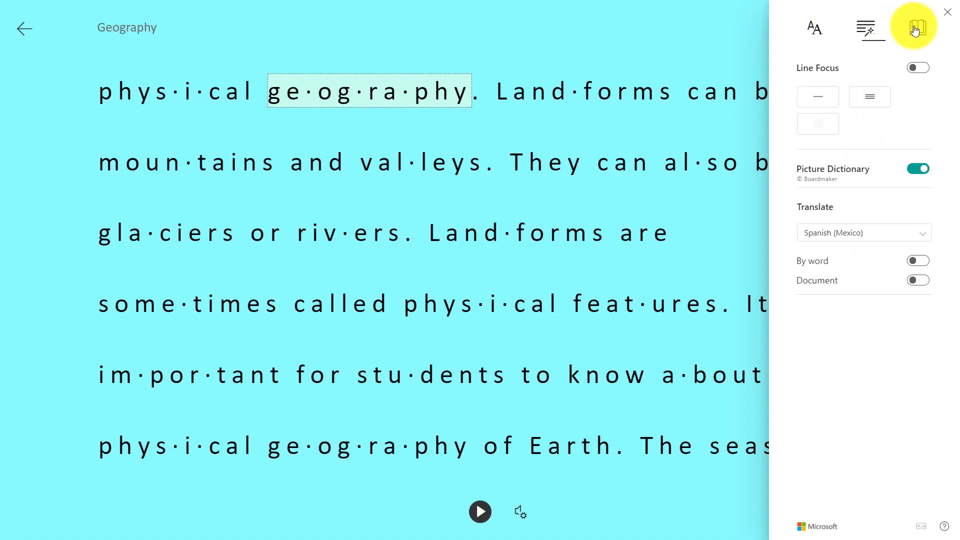
{"action": "left_click", "coordinate": [825, 102]}
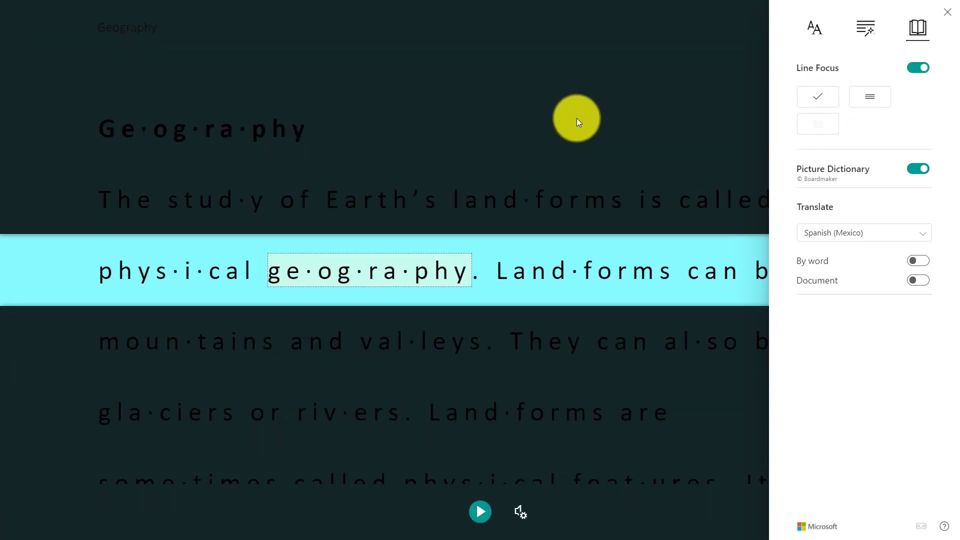
{"action": "left_click", "coordinate": [577, 118]}
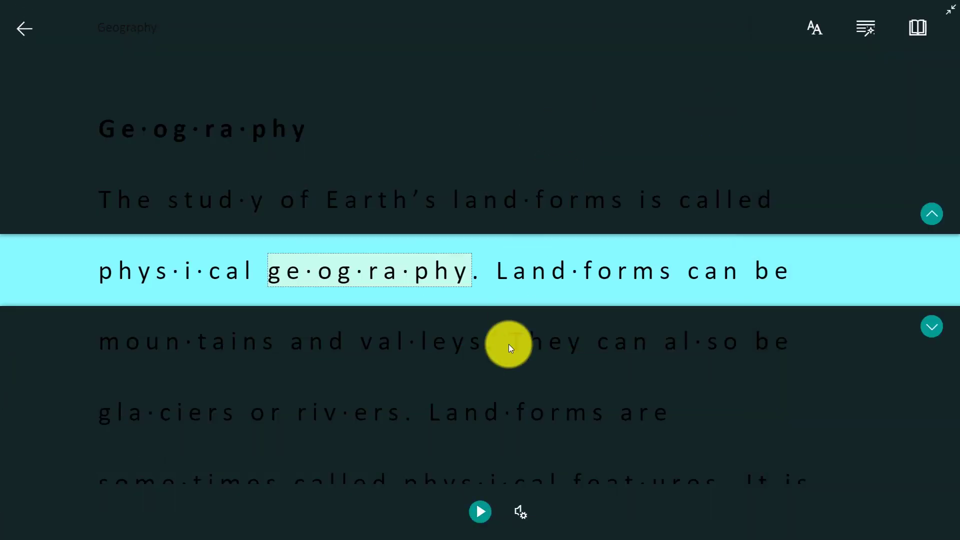
Step: Move the focused line down two lines and back up one, then briefly play the read-aloud
{"action": "left_click", "coordinate": [928, 331]}
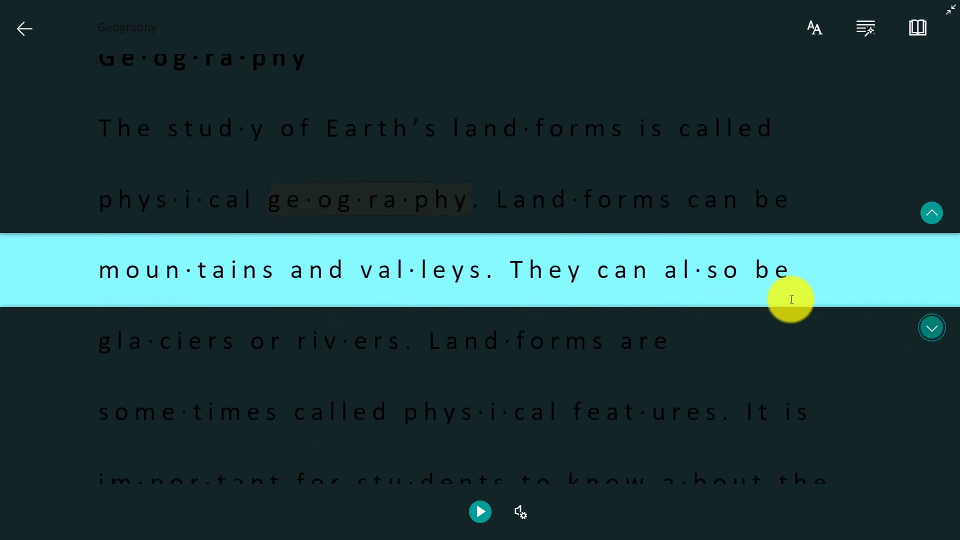
{"action": "left_click", "coordinate": [932, 327]}
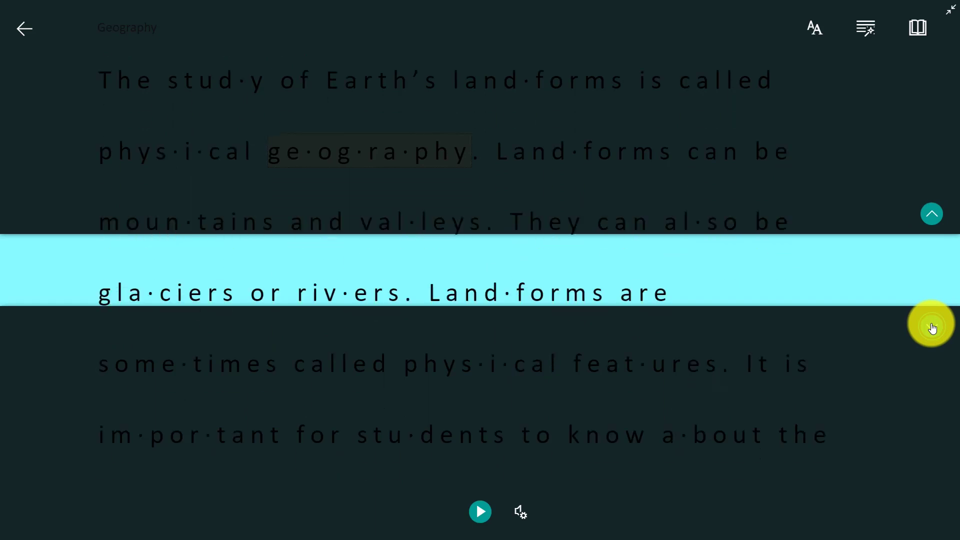
{"action": "left_click", "coordinate": [930, 216]}
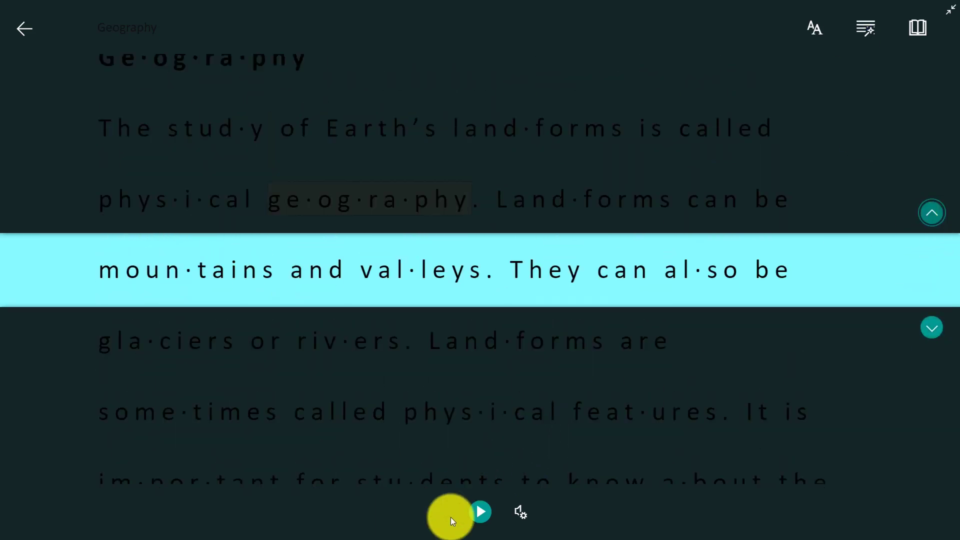
{"action": "left_click", "coordinate": [482, 512]}
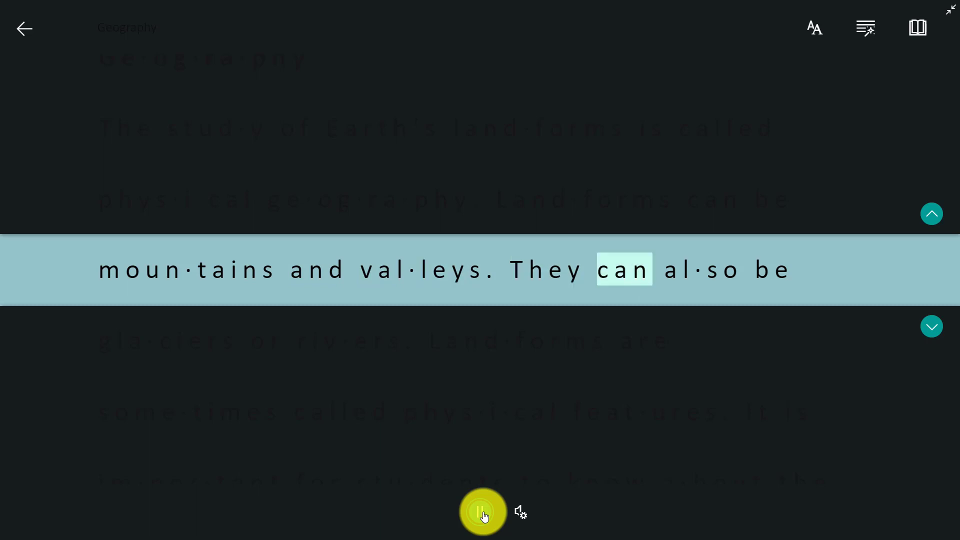
{"action": "left_click", "coordinate": [483, 515]}
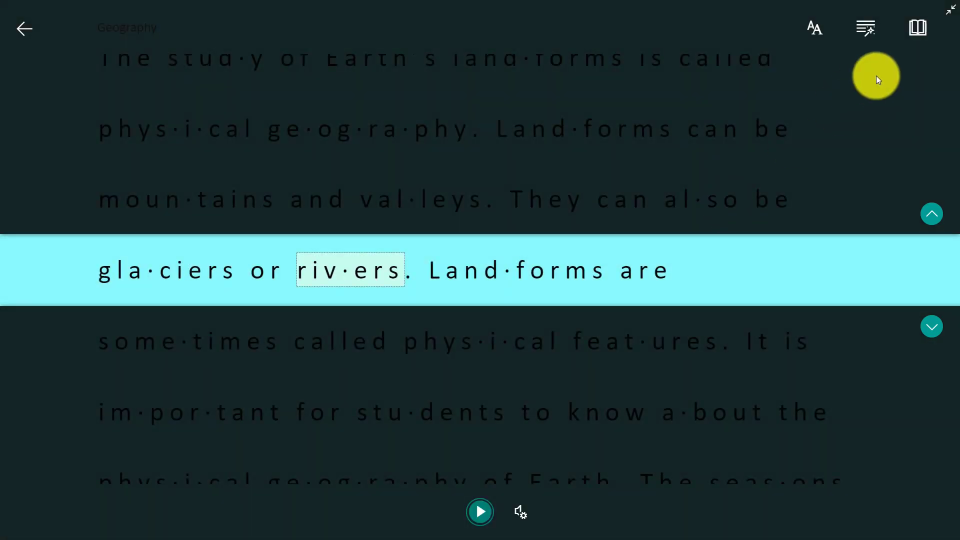
Step: Try three-line and one-line Line Focus, then switch Line Focus off
{"action": "left_click", "coordinate": [919, 29]}
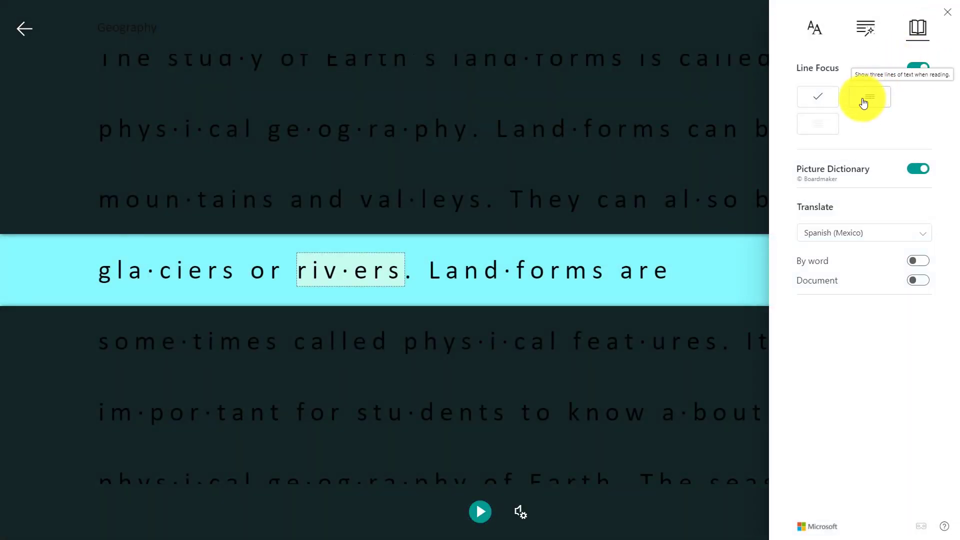
{"action": "left_click", "coordinate": [871, 97]}
{"action": "left_click", "coordinate": [822, 103]}
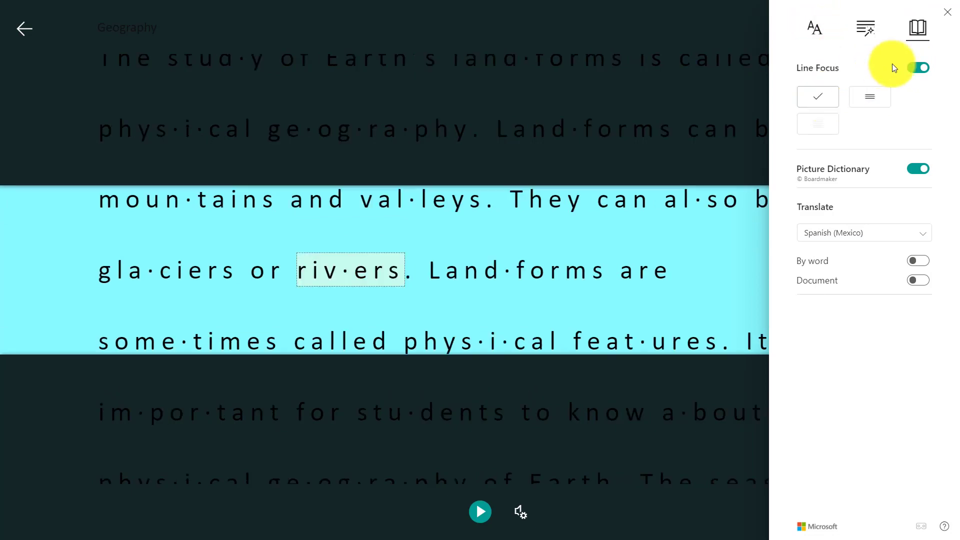
{"action": "left_click", "coordinate": [918, 67]}
{"action": "scroll", "coordinate": [665, 119], "scroll_direction": "up", "scroll_amount": 4}
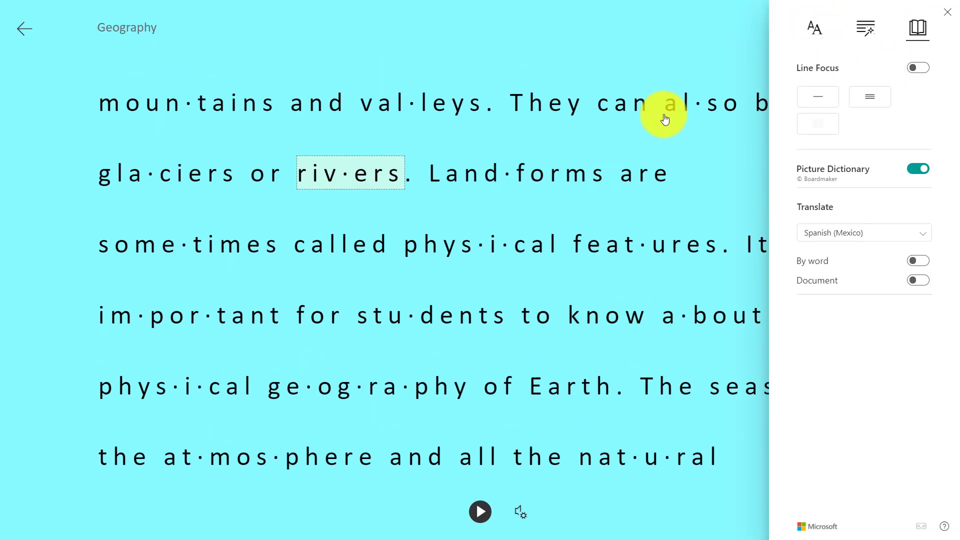
Step: Show Picture Dictionary cards for Earth's, mountains and valleys, and hear 'mountains' pronounced
{"action": "left_click", "coordinate": [399, 172]}
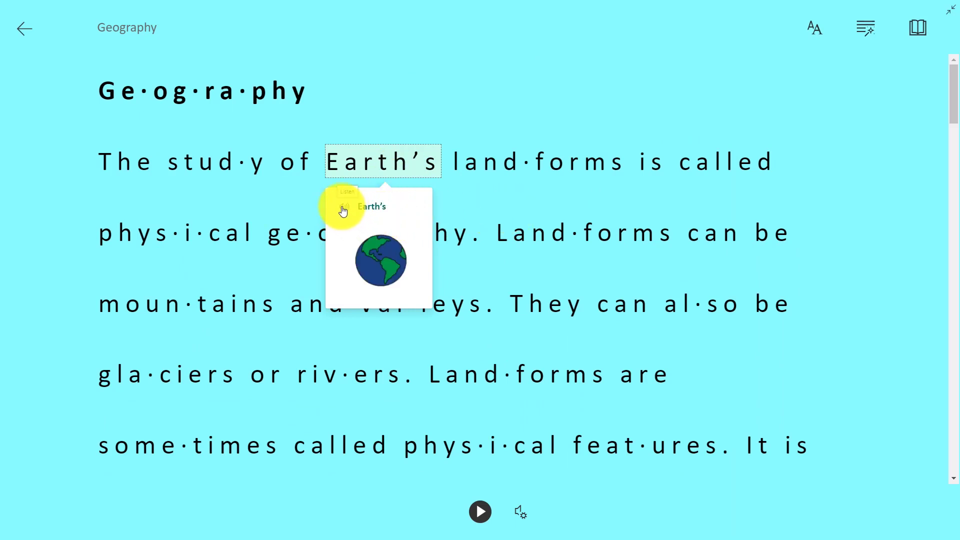
{"action": "left_click", "coordinate": [230, 306]}
{"action": "left_click", "coordinate": [117, 348]}
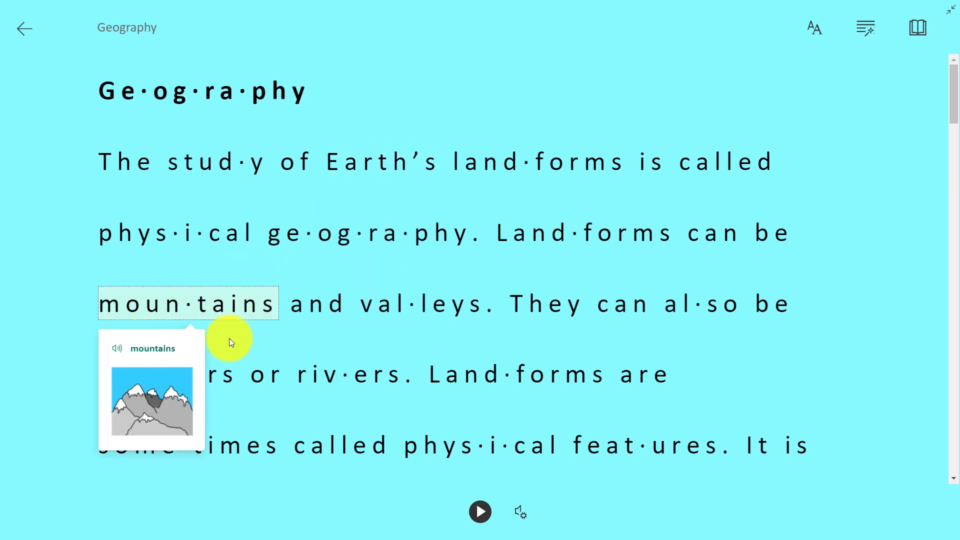
{"action": "left_click", "coordinate": [381, 304]}
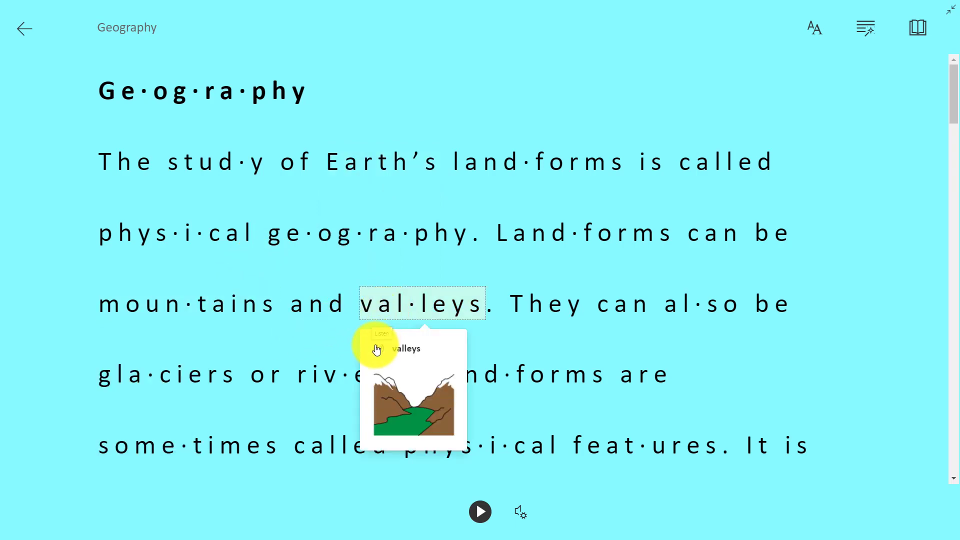
Step: Keep Spanish (Mexico) as the translation language and turn on By word translation
{"action": "left_click", "coordinate": [916, 31]}
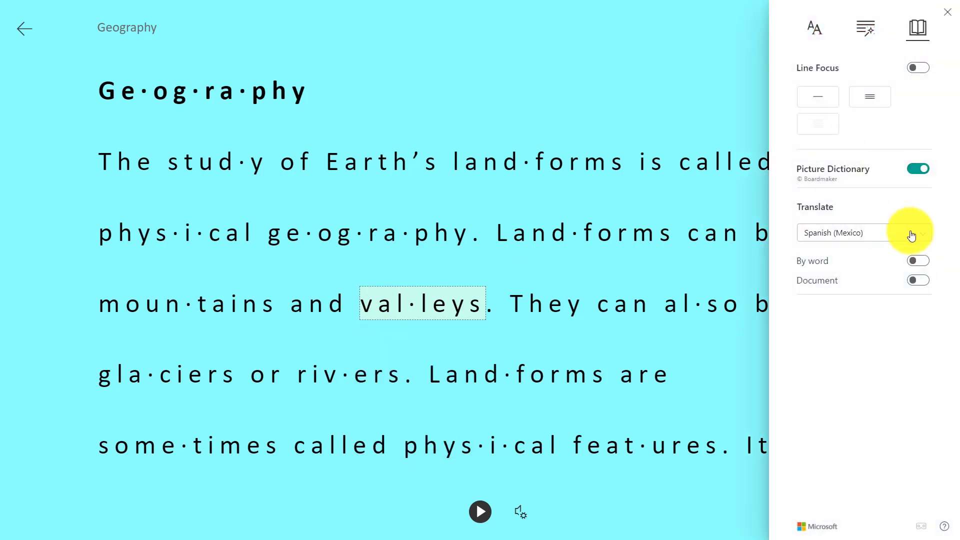
{"action": "left_click", "coordinate": [848, 236]}
{"action": "scroll", "coordinate": [852, 368], "scroll_direction": "up", "scroll_amount": 3}
{"action": "scroll", "coordinate": [853, 369], "scroll_direction": "down", "scroll_amount": 3}
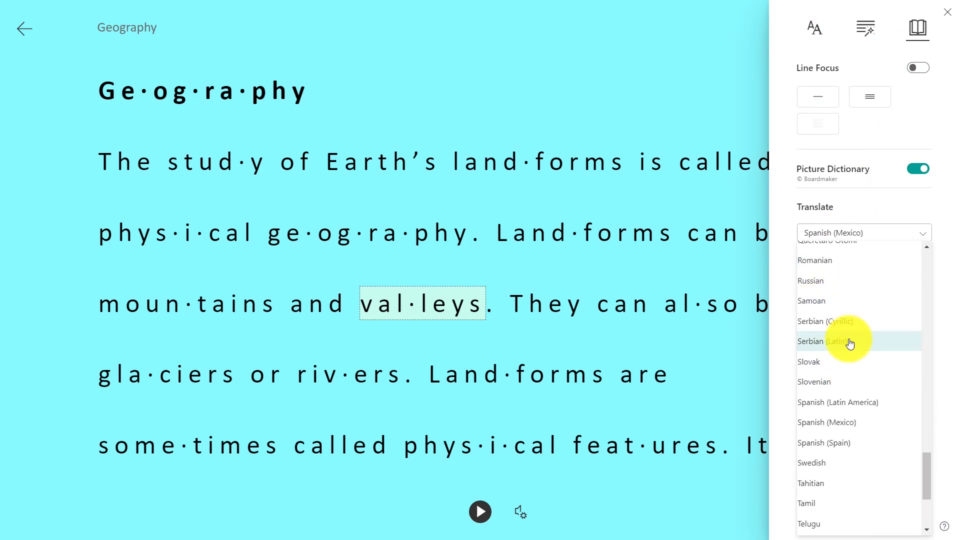
{"action": "left_click", "coordinate": [876, 205]}
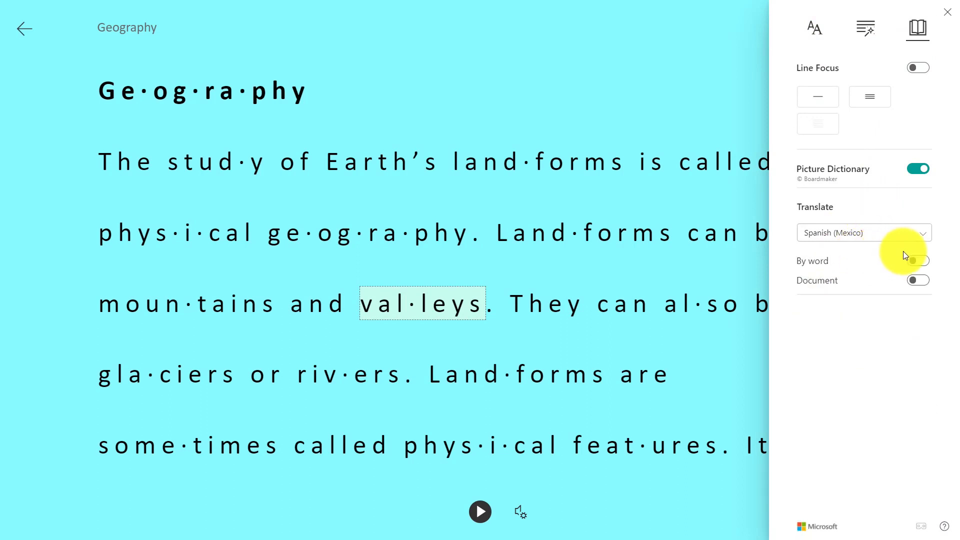
{"action": "left_click", "coordinate": [917, 261]}
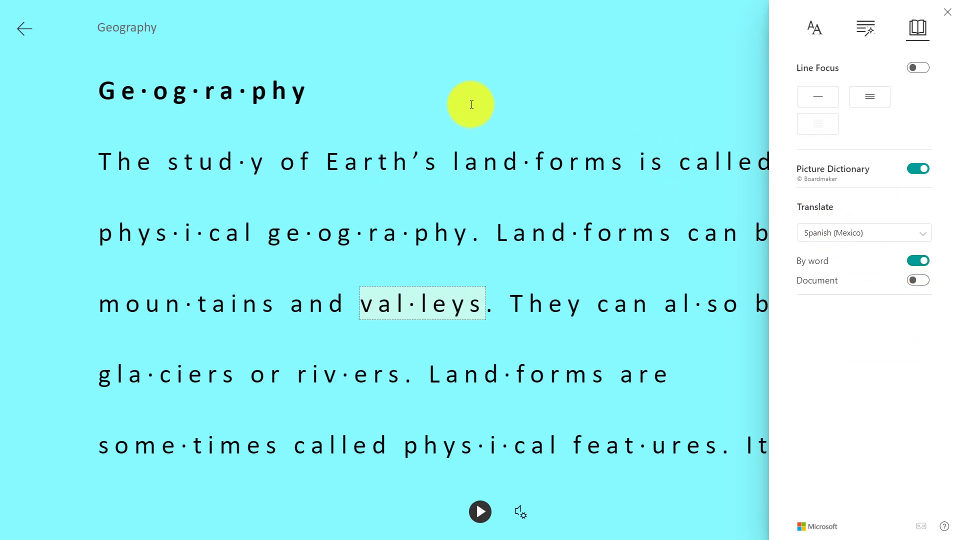
{"action": "left_click", "coordinate": [508, 90]}
Step: Look up Earth's and mountains, hearing 'mountains' and 'montañas' read aloud
{"action": "left_click", "coordinate": [390, 167]}
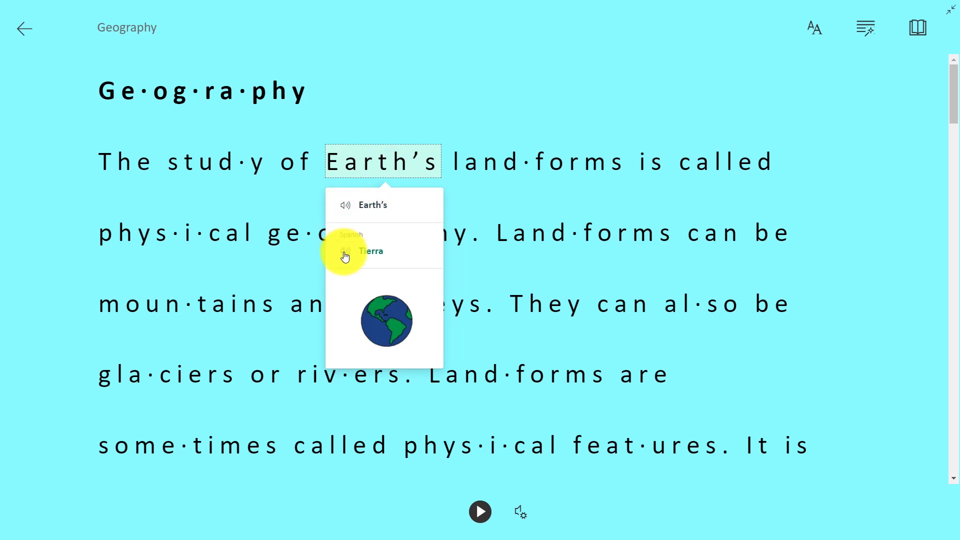
{"action": "left_click", "coordinate": [223, 305]}
{"action": "left_click", "coordinate": [119, 351]}
{"action": "left_click", "coordinate": [118, 393]}
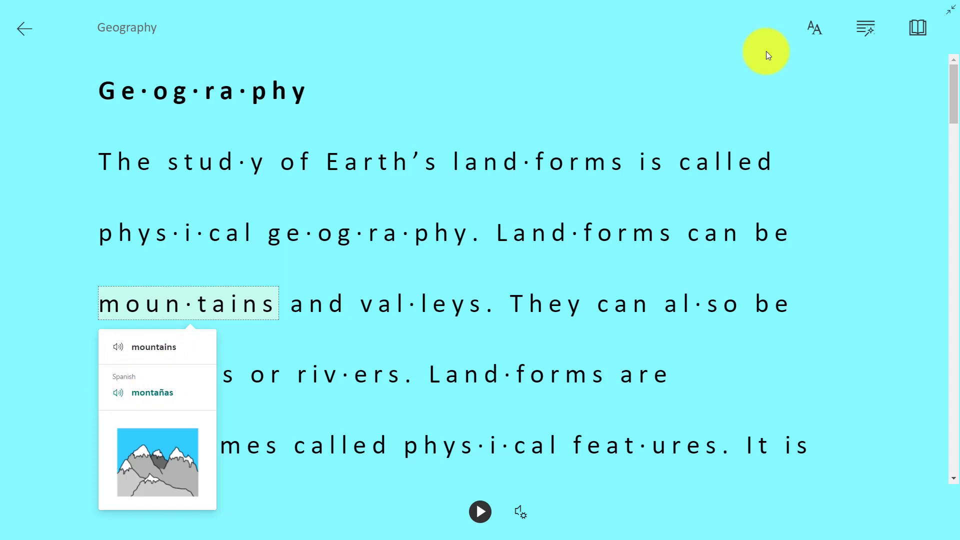
{"action": "left_click", "coordinate": [919, 29]}
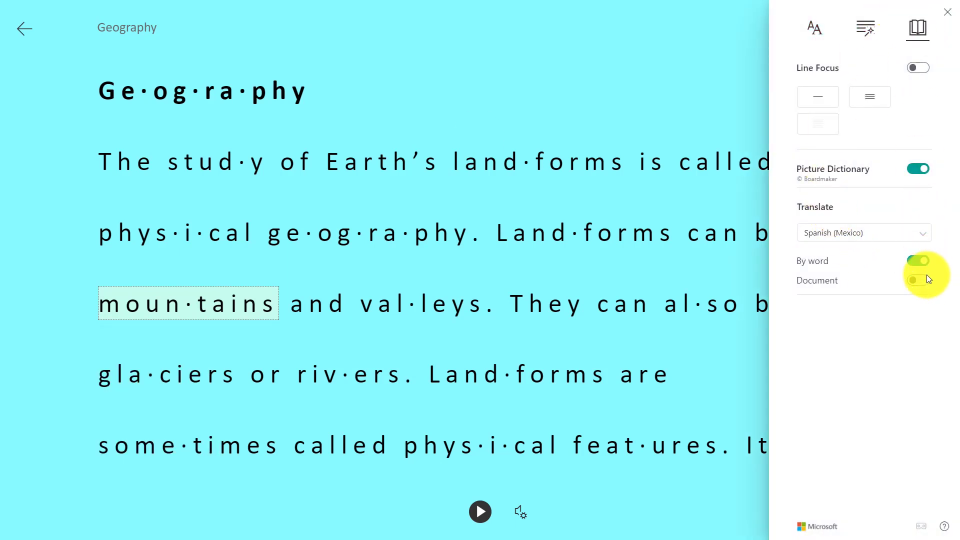
Step: Translate the whole page into Spanish and have it read aloud at 0.75 voice speed
{"action": "left_click", "coordinate": [924, 286]}
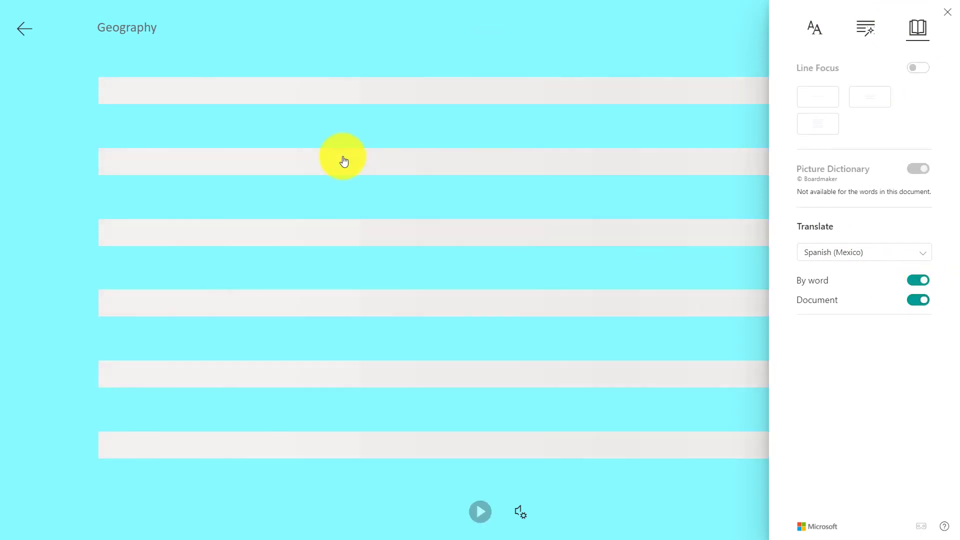
{"action": "left_click", "coordinate": [479, 511]}
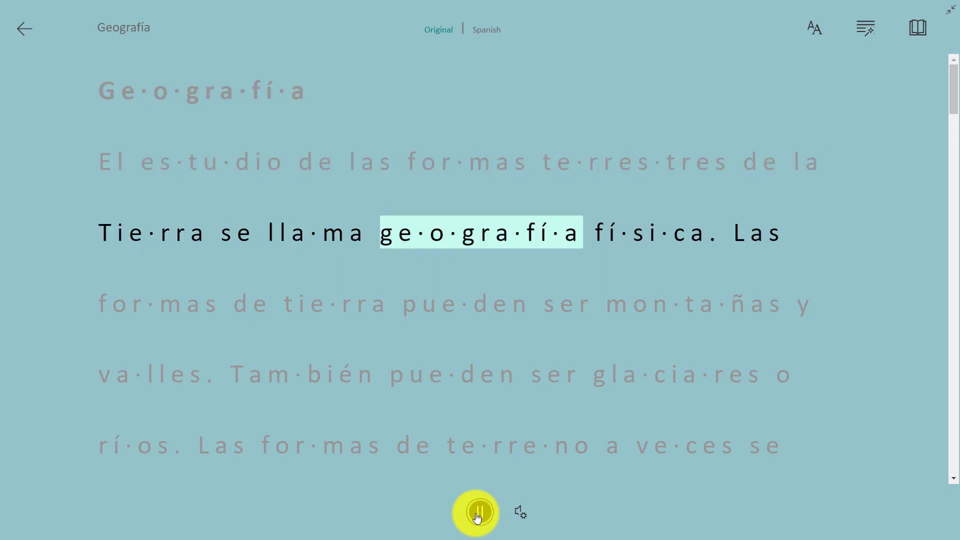
{"action": "left_click", "coordinate": [479, 513]}
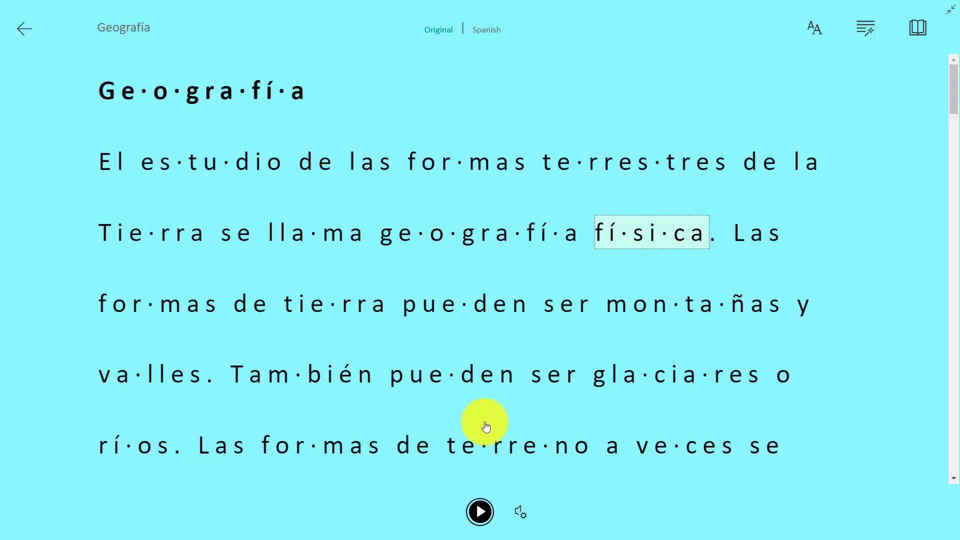
{"action": "left_click", "coordinate": [519, 512]}
{"action": "left_click", "coordinate": [468, 378]}
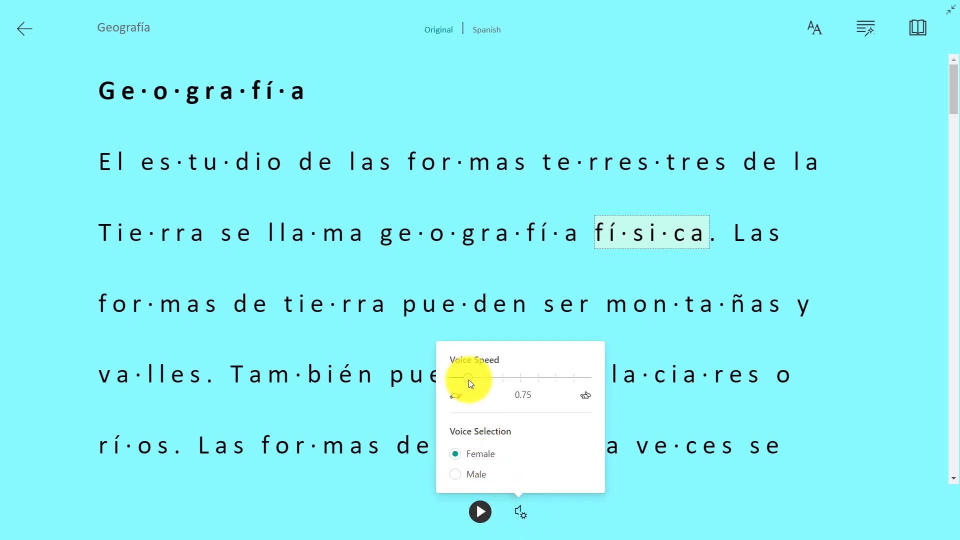
{"action": "left_click", "coordinate": [481, 512]}
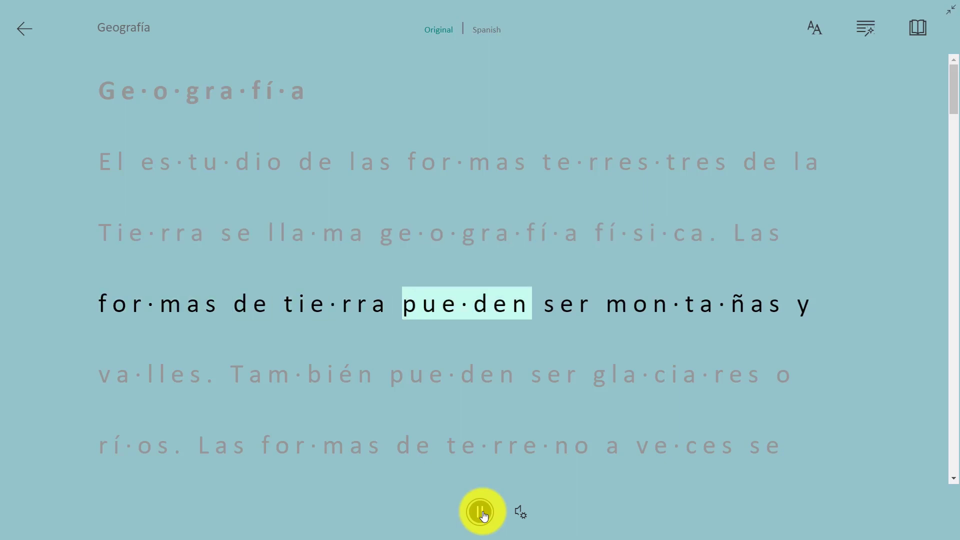
{"action": "left_click", "coordinate": [483, 517]}
Step: Toggle between the English original and Spanish, then exit back to the Canvas Geography page
{"action": "left_click", "coordinate": [461, 29]}
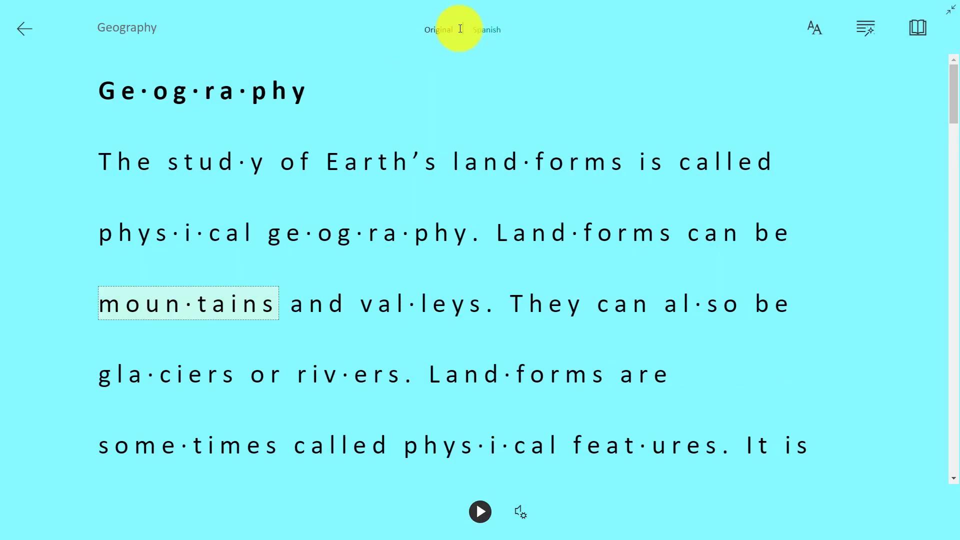
{"action": "left_click", "coordinate": [487, 33]}
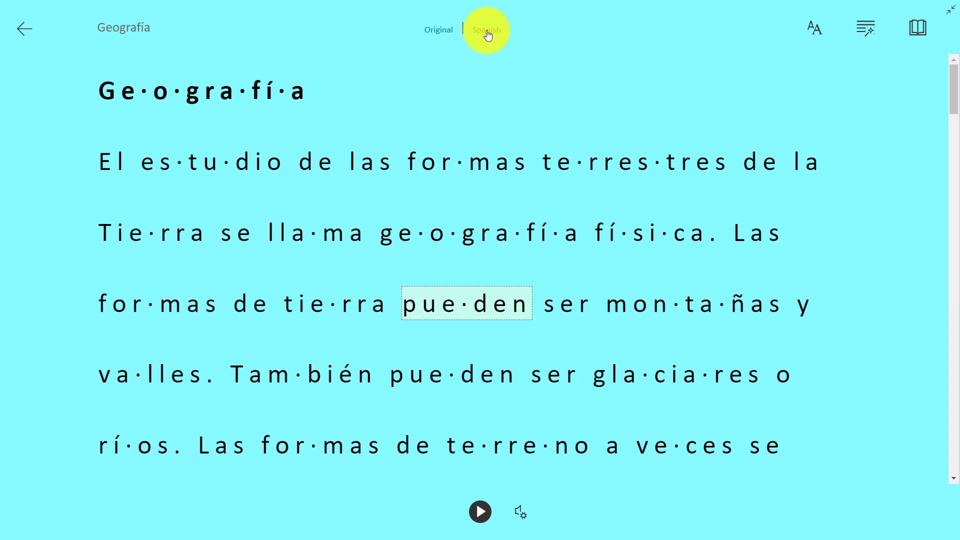
{"action": "left_click", "coordinate": [488, 35]}
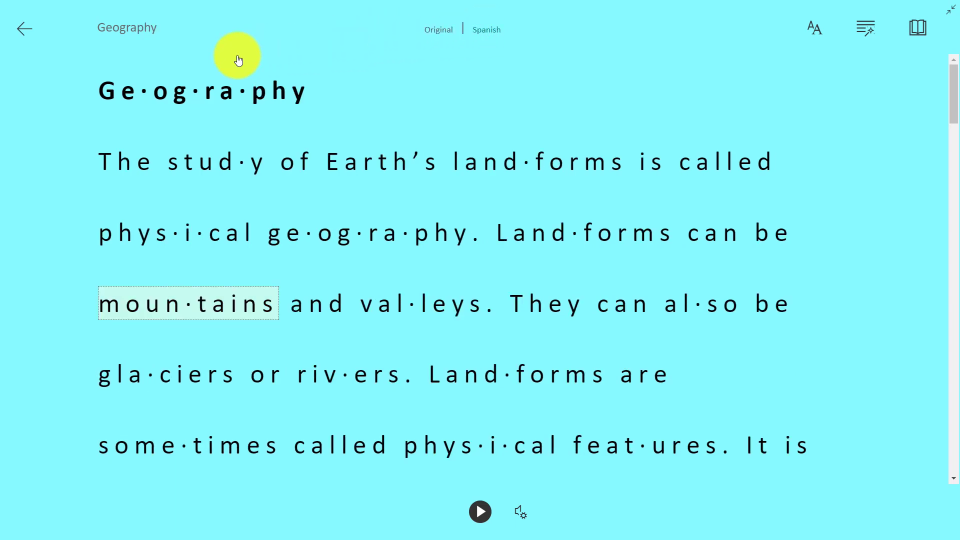
{"action": "left_click", "coordinate": [19, 32]}
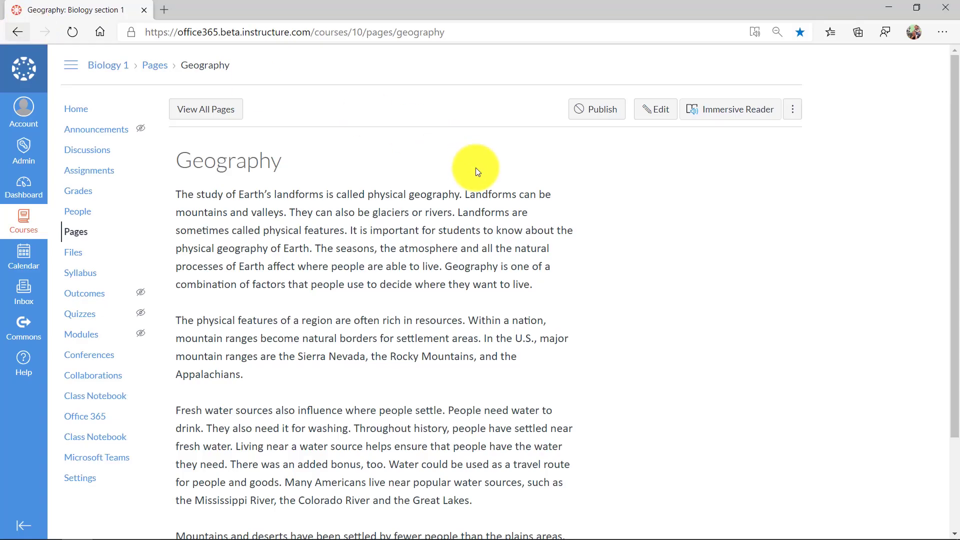